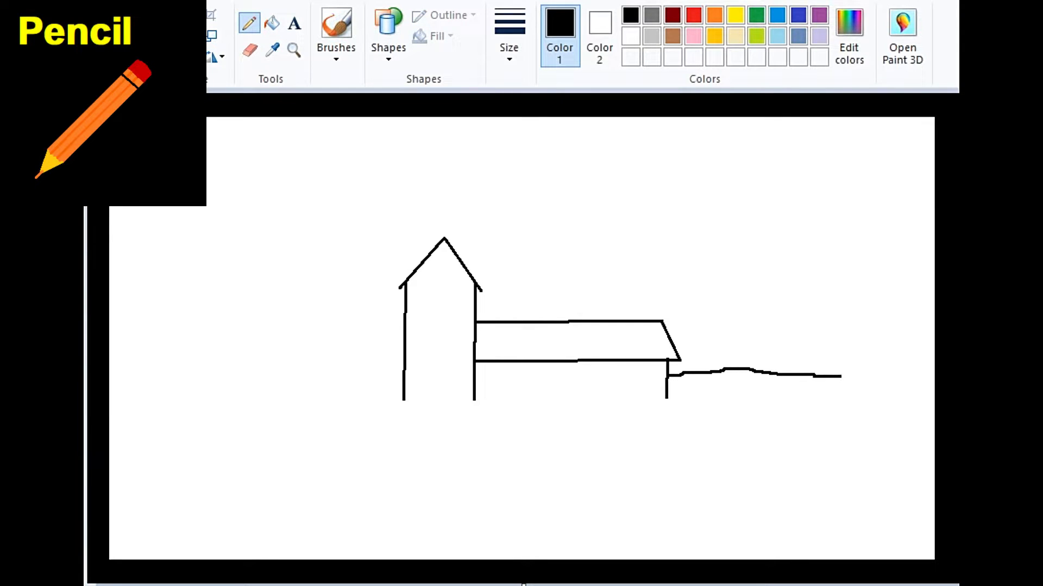
Step: Draw a wavy grass strip along the base of the buildings and extend the ground line under the fence to its far end
left_click_drag(429, 395, 669, 400)
mouse_move(399, 402)
left_mouse_down()
mouse_move(606, 408)
mouse_move(836, 397)
left_mouse_up()
left_click_drag(836, 397, 865, 397)
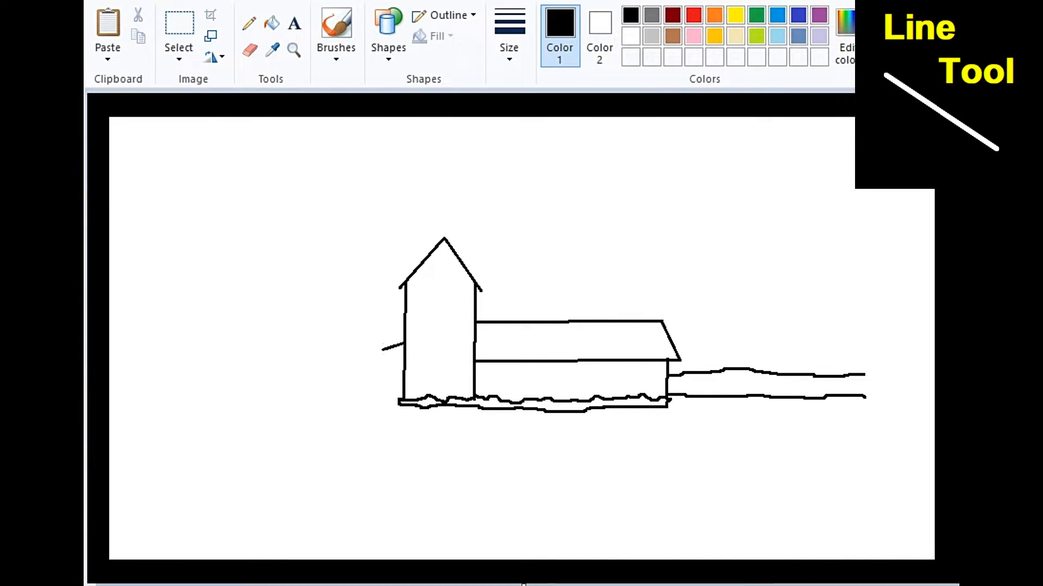
Step: Draw the small lean-to beside the tower and roughen the ground lines beneath it and the fence
mouse_move(382, 353)
left_mouse_down()
mouse_move(354, 362)
mouse_move(363, 398)
left_mouse_up()
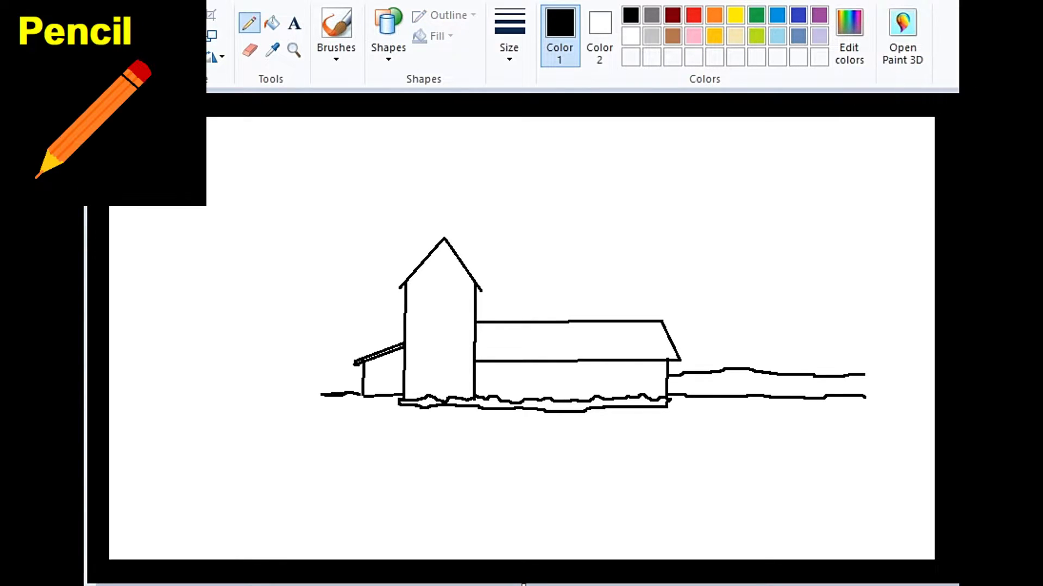
left_click_drag(321, 397, 391, 402)
left_click_drag(317, 401, 399, 407)
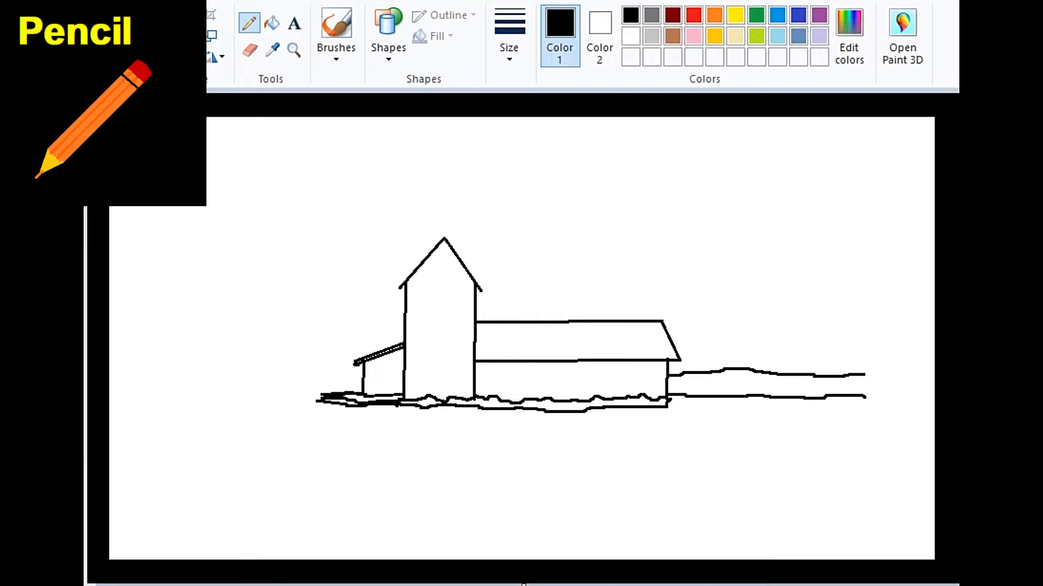
left_click_drag(750, 389, 867, 397)
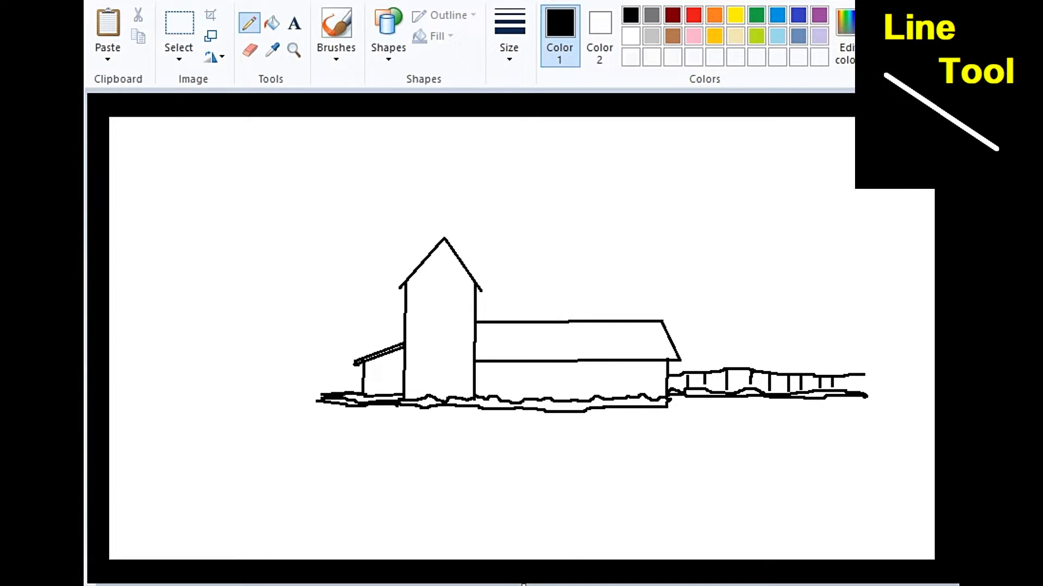
Step: Add a second eave line under the long roof and draw a two-pane window low on the tower with the Line tool
left_click_drag(476, 367, 667, 365)
left_click(294, 50)
left_click(479, 326)
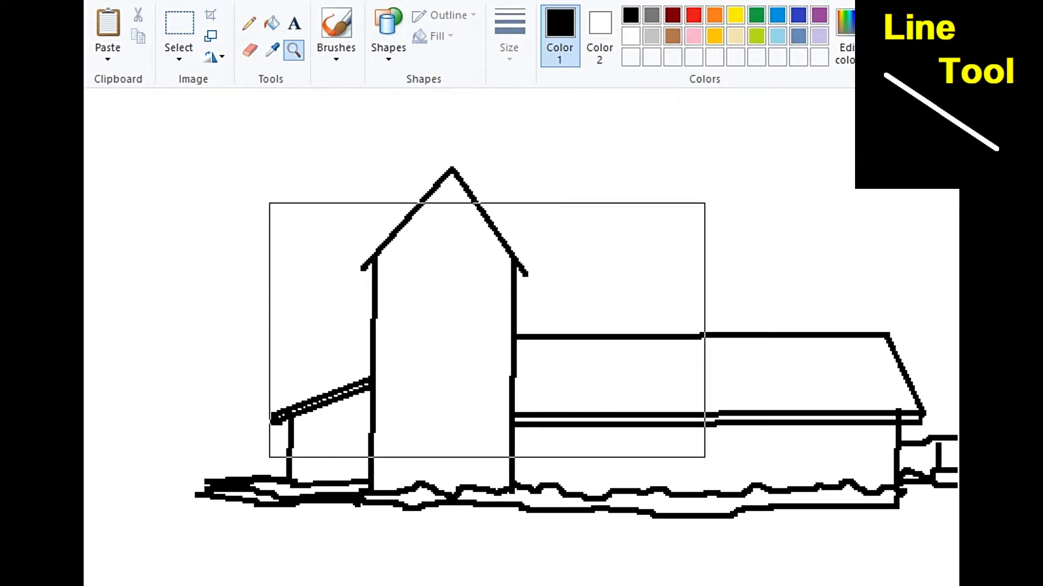
left_click(467, 407)
left_click_drag(963, 410, 964, 374)
left_click(389, 38)
left_click(381, 78)
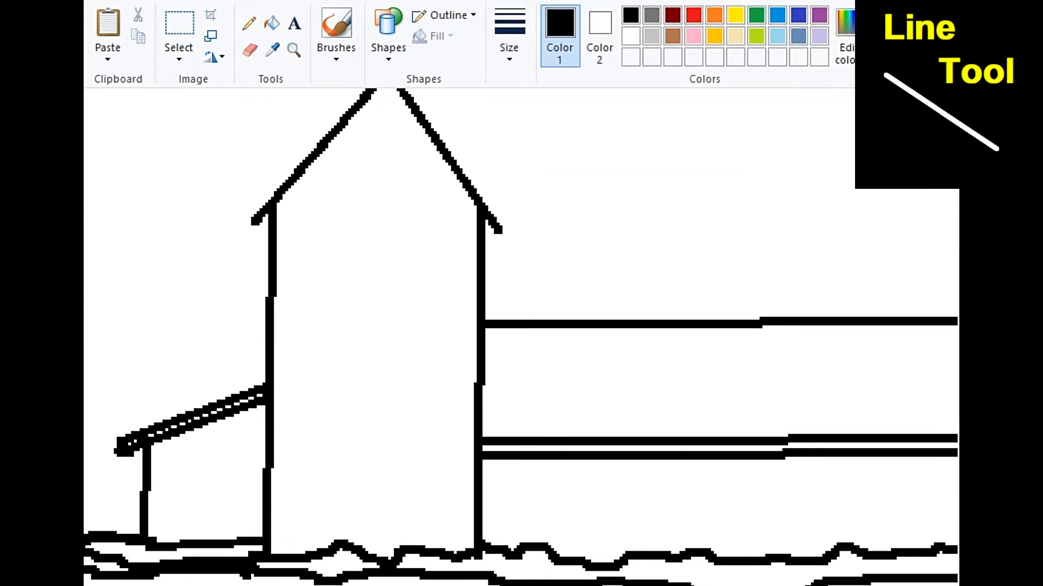
left_click_drag(337, 407, 413, 407)
left_click_drag(343, 449, 404, 450)
left_click_drag(332, 489, 414, 489)
left_click_drag(342, 408, 342, 489)
left_click_drag(410, 408, 410, 489)
Step: Copy the tower window and place the duplicate directly above it in the upper part of the tower
left_click(179, 25)
left_click_drag(316, 393, 433, 517)
key("ctrl+c")
key("ctrl+v")
left_click_drag(142, 150, 375, 264)
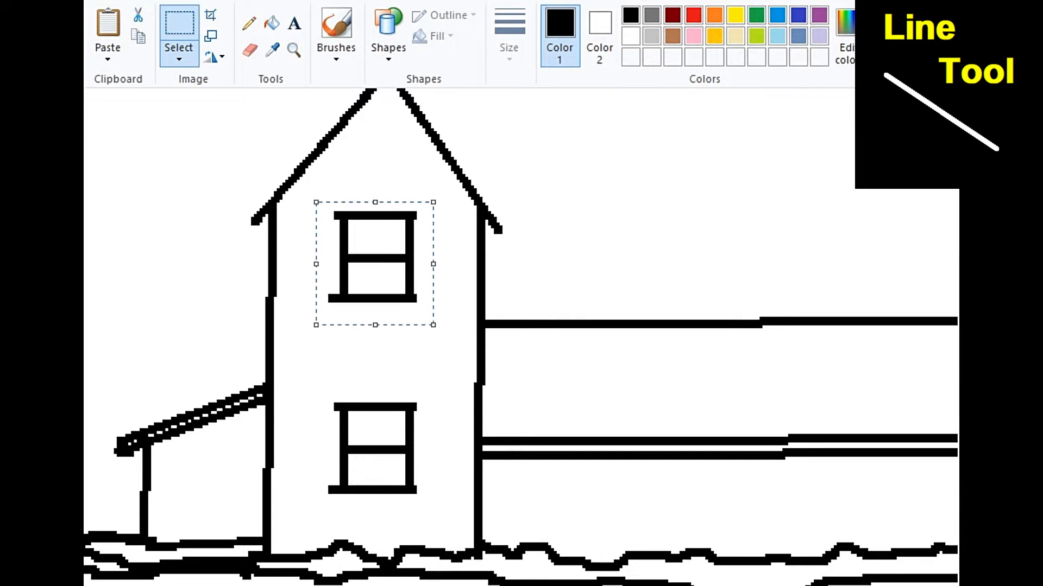
key("Escape")
scroll(521, 337, "down", 3)
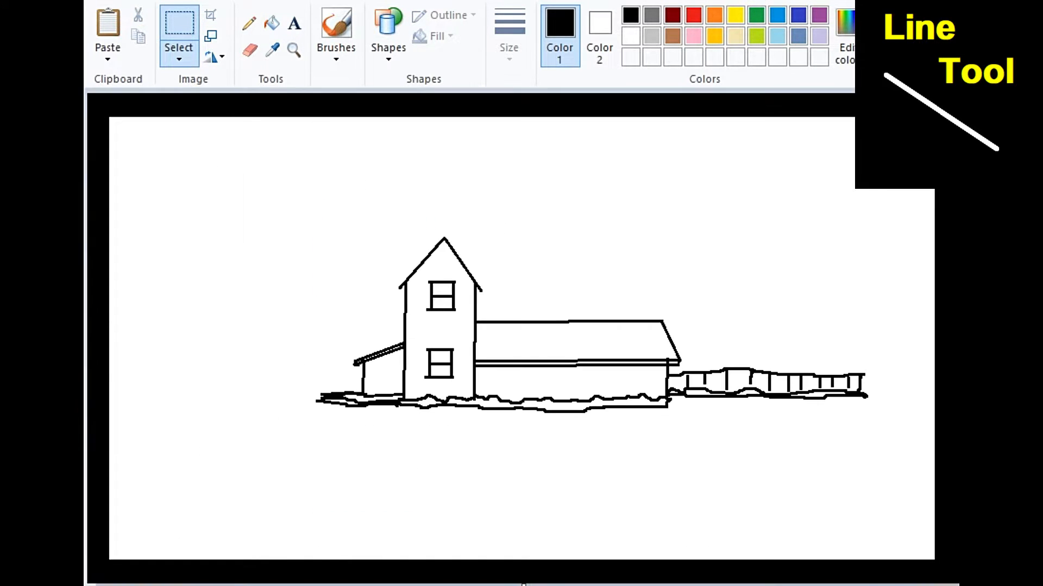
Step: Draw four small rectangular windows in a row along the wall of the long building
left_click(294, 50)
left_click(543, 353)
left_click(529, 335)
left_click(388, 38)
scroll(521, 326, "left", 2)
mouse_move(215, 318)
left_mouse_down()
mouse_move(287, 358)
mouse_move(273, 350)
left_mouse_up()
mouse_move(359, 320)
left_mouse_down()
mouse_move(424, 347)
mouse_move(416, 350)
left_mouse_up()
key("Up")
left_click_drag(484, 317, 553, 354)
left_click_drag(619, 316, 686, 354)
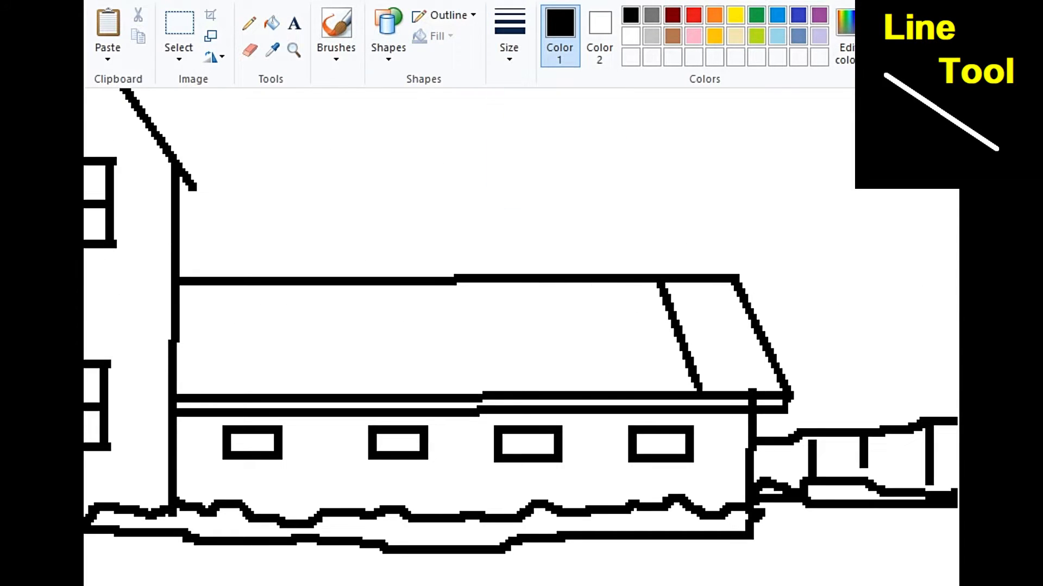
Step: Draw evenly spaced slanted panel lines across the long roof from its ridge to its eave
left_click_drag(586, 283, 622, 391)
left_click_drag(518, 283, 547, 390)
left_click_drag(449, 283, 472, 392)
left_click_drag(377, 285, 400, 392)
left_click_drag(305, 286, 324, 392)
left_click_drag(236, 285, 253, 392)
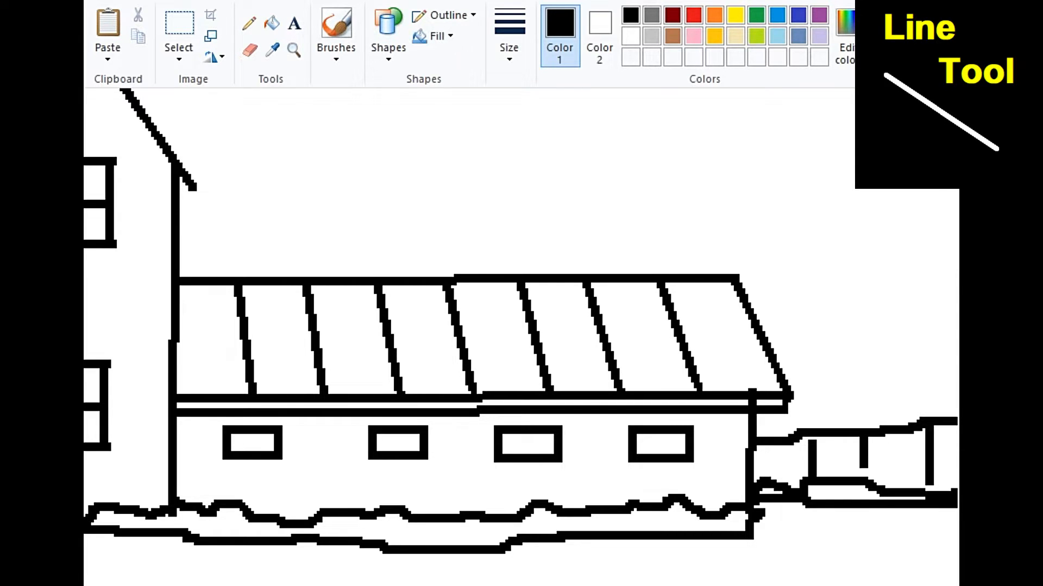
Step: Draw a small chimney with a wider rectangular cap on the ridge near the far end of the long roof
left_click_drag(663, 236, 684, 276)
left_click(723, 263)
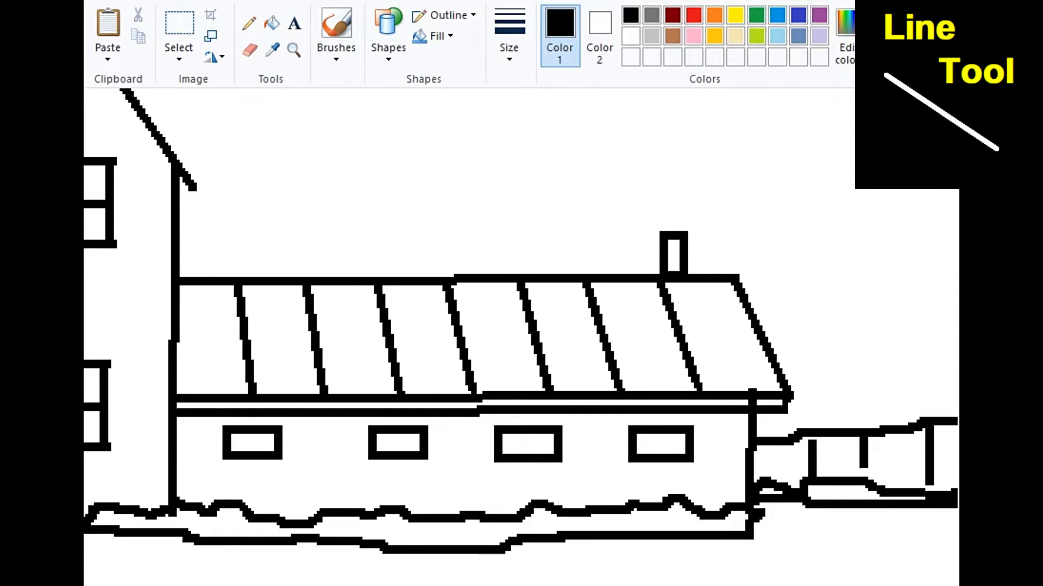
mouse_move(646, 218)
left_mouse_down()
mouse_move(701, 239)
mouse_move(673, 224)
left_mouse_up()
left_click(728, 245)
scroll(521, 337, "down", 2)
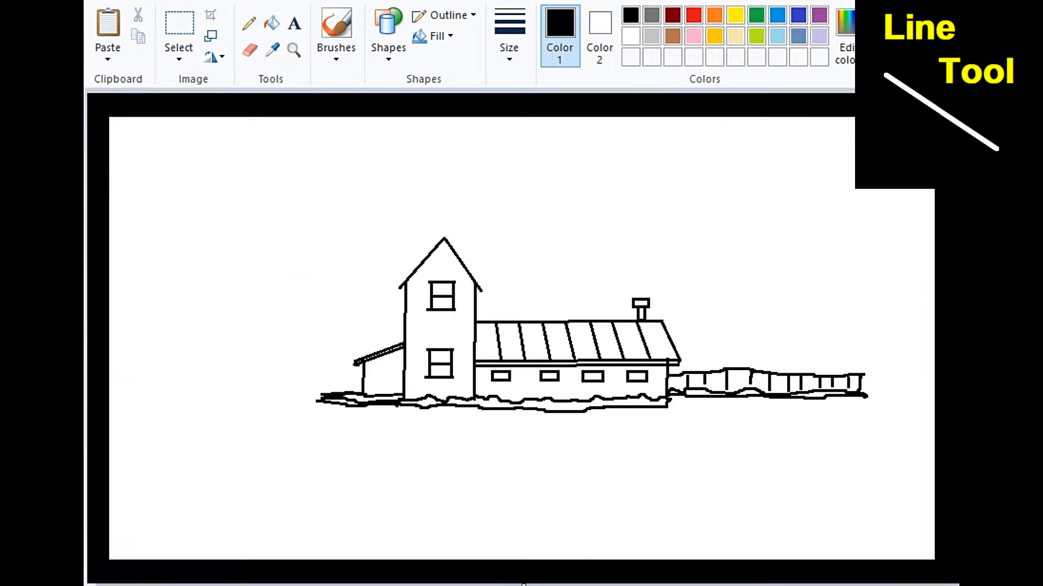
Step: Double both sloping edges of the tower's gable roof with parallel outer lines
left_click(294, 50)
left_click(460, 257)
left_click(522, 336)
left_click(388, 48)
left_click(377, 81)
mouse_move(470, 267)
left_mouse_down()
mouse_move(335, 387)
mouse_move(321, 433)
left_mouse_up()
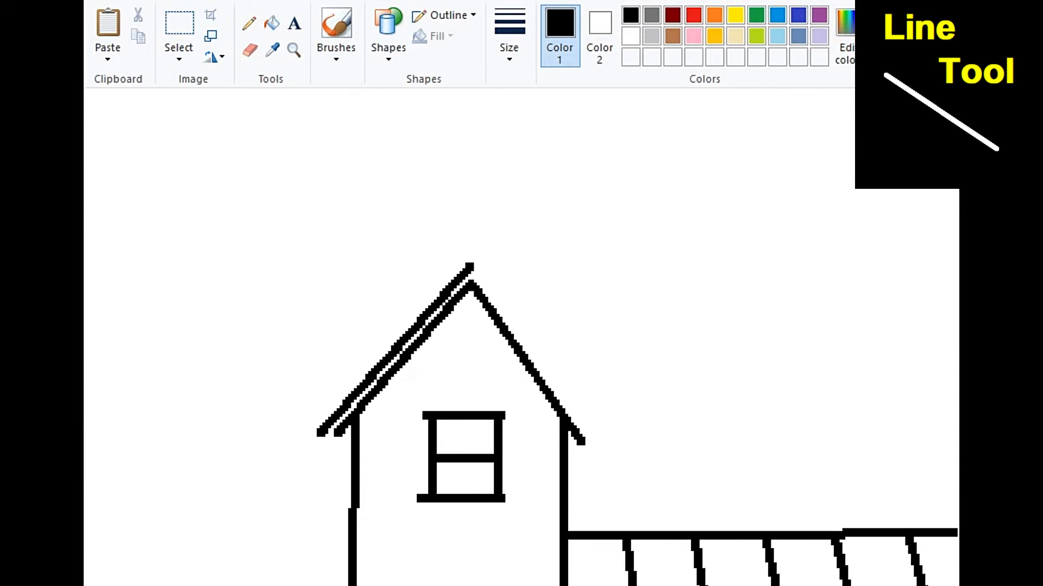
left_click_drag(472, 261, 602, 447)
Step: Outline a shadow band beneath the tower roof's left slope and fill it with short hatch strokes
left_click_drag(483, 312, 369, 444)
left_click_drag(444, 332, 455, 352)
left_click_drag(414, 354, 431, 373)
left_click_drag(380, 395, 396, 410)
left_click_drag(362, 414, 382, 424)
left_click_drag(463, 303, 477, 319)
left_click_drag(426, 344, 441, 357)
left_click_drag(452, 313, 464, 330)
mouse_move(402, 366)
left_mouse_down()
mouse_move(418, 385)
mouse_move(400, 402)
left_mouse_up()
mouse_move(391, 385)
left_mouse_down()
mouse_move(405, 402)
mouse_move(373, 438)
left_mouse_up()
left_click_drag(420, 348, 435, 369)
left_click_drag(440, 324, 455, 345)
left_click_drag(462, 295, 481, 312)
left_click_drag(441, 317, 457, 334)
scroll(521, 337, "down", 5)
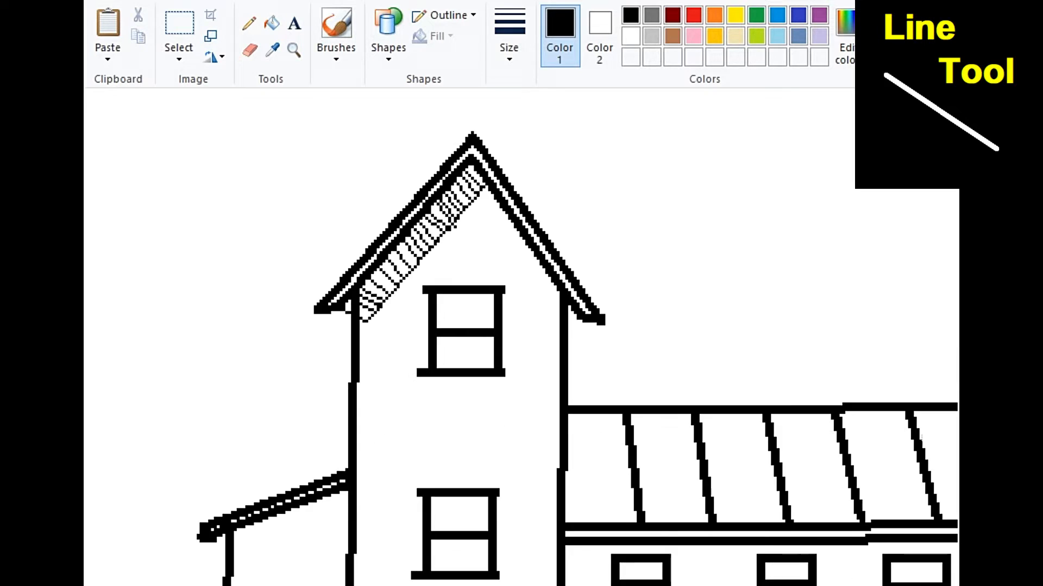
Step: Outline the tower's shadow on the adjoining roof and wall of the long building and fill it with parallel diagonal hatching
left_click_drag(569, 291, 683, 396)
left_click_drag(680, 399, 680, 520)
mouse_move(567, 303)
left_mouse_down()
mouse_move(621, 373)
mouse_move(671, 397)
left_mouse_up()
mouse_move(565, 328)
left_mouse_down()
mouse_move(679, 422)
mouse_move(673, 411)
left_mouse_up()
left_click_drag(567, 297, 673, 398)
left_click_drag(565, 343, 683, 433)
left_click_drag(565, 353, 680, 442)
left_click_drag(565, 363, 683, 450)
left_click_drag(565, 372, 683, 461)
left_click_drag(565, 380, 679, 465)
left_click_drag(565, 389, 679, 479)
mouse_move(565, 403)
left_mouse_down()
mouse_move(679, 484)
mouse_move(678, 494)
left_mouse_up()
left_click_drag(564, 432, 679, 511)
left_click_drag(564, 441, 678, 518)
mouse_move(565, 451)
left_mouse_down()
mouse_move(670, 521)
mouse_move(656, 519)
left_mouse_up()
mouse_move(565, 471)
left_mouse_down()
mouse_move(610, 502)
mouse_move(599, 505)
left_mouse_up()
left_click_drag(561, 490, 582, 505)
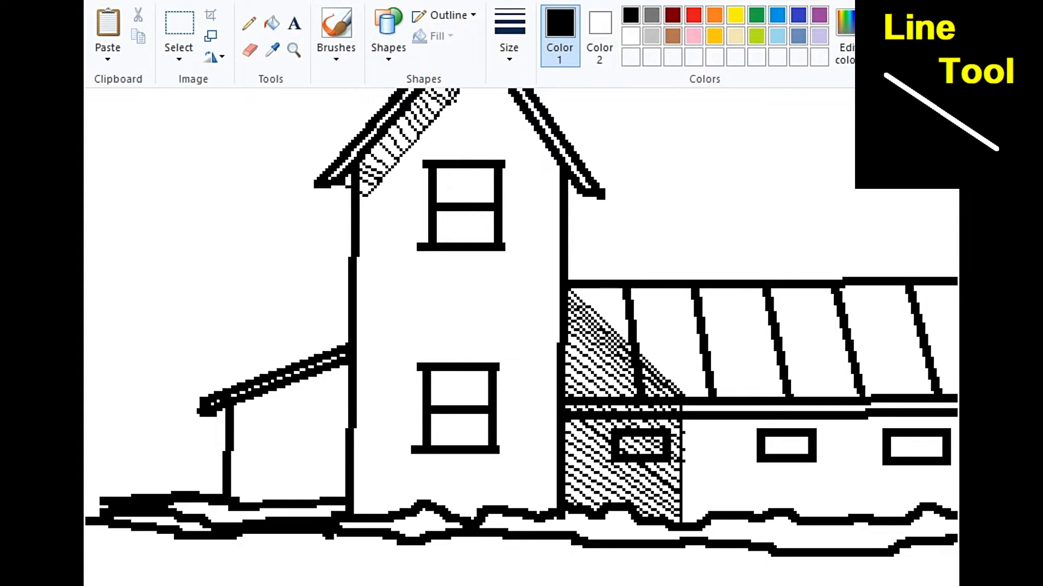
Step: Draw two close horizontal beam lines under the lean-to roof and a top line for its low wall
left_click_drag(233, 407, 353, 405)
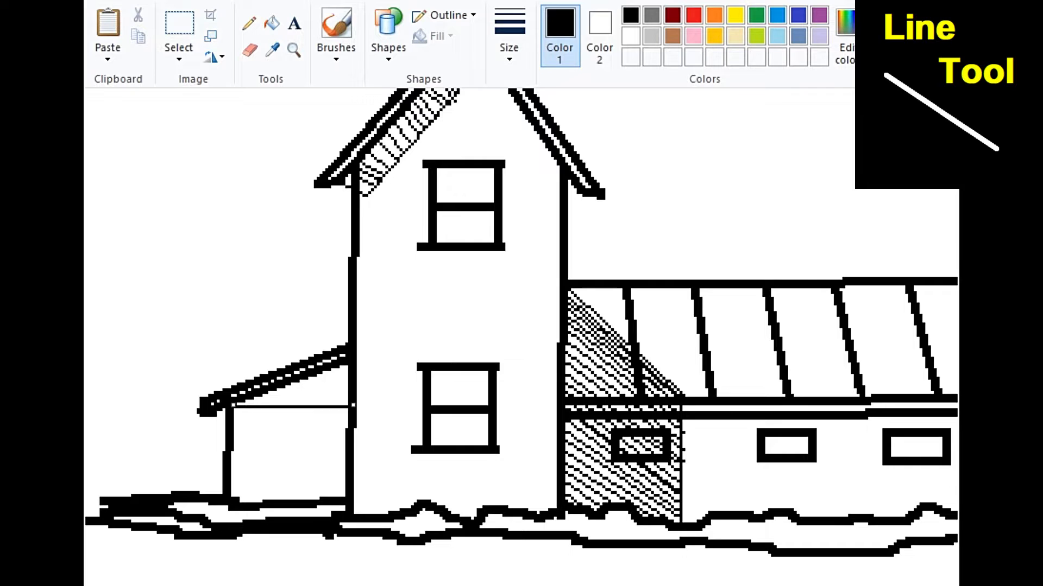
left_click_drag(235, 414, 360, 413)
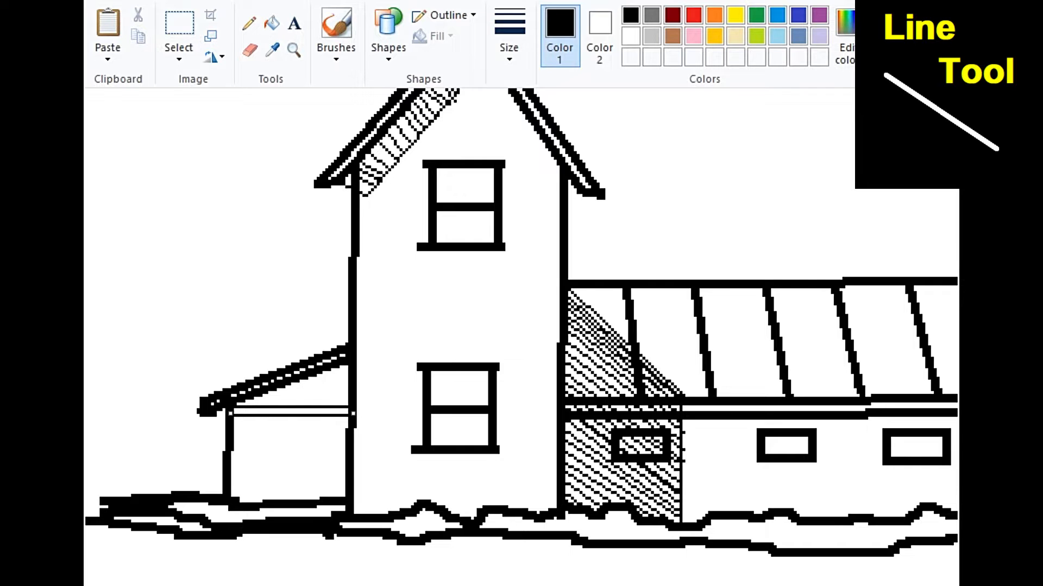
left_click_drag(230, 452, 346, 451)
Step: Fill the lean-to's low wall with small stones using the Oval shape
left_click(336, 53)
left_click(388, 53)
left_click(423, 80)
mouse_move(232, 455)
left_mouse_down()
mouse_move(248, 471)
mouse_move(287, 470)
left_mouse_up()
left_click_drag(308, 456, 325, 472)
mouse_move(249, 469)
left_mouse_down()
mouse_move(265, 484)
mouse_move(345, 474)
mouse_move(287, 490)
mouse_move(267, 469)
mouse_move(304, 492)
mouse_move(339, 496)
mouse_move(250, 490)
mouse_move(322, 490)
left_mouse_up()
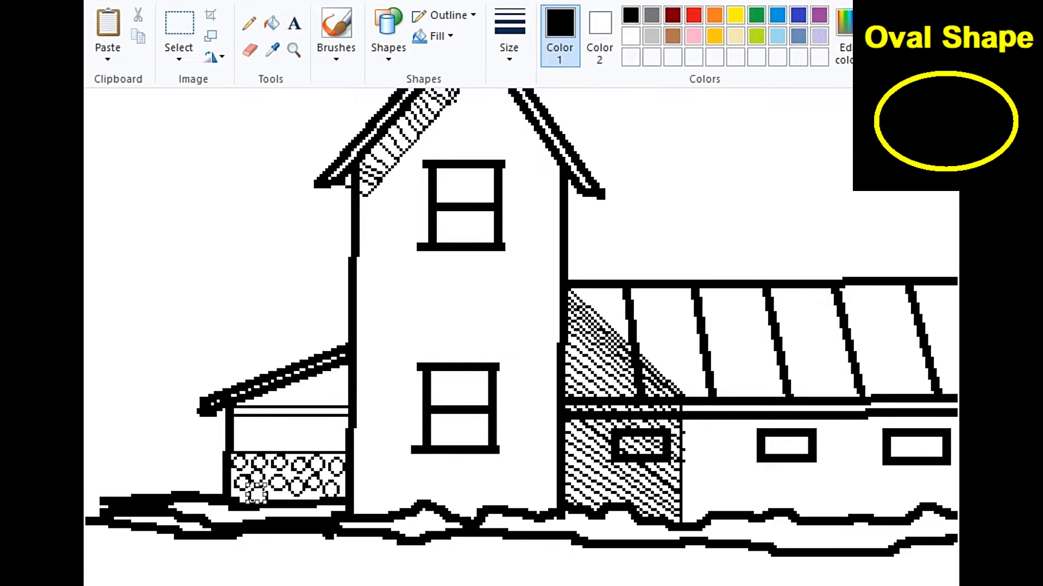
mouse_move(246, 487)
left_mouse_down()
mouse_move(263, 503)
mouse_move(287, 500)
left_mouse_up()
scroll(522, 337, "down", 2)
Step: Use the Pencil to extend the ground line left of the house and draw jagged bush outlines in the lower-left corner
left_click(249, 24)
left_click_drag(321, 401, 170, 400)
left_click_drag(133, 468, 213, 558)
left_click_drag(109, 468, 192, 491)
left_click_drag(124, 510, 187, 539)
Step: Draw a tall tree with trunk, branches and leaf clusters at the picture's left edge, and a second ground line towards the house
mouse_move(130, 453)
left_mouse_down()
mouse_move(154, 233)
mouse_move(169, 222)
left_mouse_up()
left_click_drag(141, 405, 212, 296)
left_click_drag(149, 305, 211, 221)
left_click_drag(151, 285, 121, 206)
left_click_drag(168, 383, 195, 373)
left_click_drag(190, 332, 224, 335)
left_click_drag(314, 396, 163, 387)
mouse_move(203, 339)
left_mouse_down()
mouse_move(225, 325)
mouse_move(205, 329)
left_mouse_up()
mouse_move(204, 324)
left_mouse_down()
mouse_move(260, 296)
mouse_move(196, 314)
mouse_move(194, 327)
left_mouse_up()
mouse_move(197, 256)
left_mouse_down()
mouse_move(260, 254)
mouse_move(235, 246)
left_mouse_up()
mouse_move(148, 247)
left_mouse_down()
mouse_move(190, 207)
mouse_move(201, 232)
mouse_move(181, 220)
mouse_move(154, 232)
mouse_move(121, 204)
left_mouse_up()
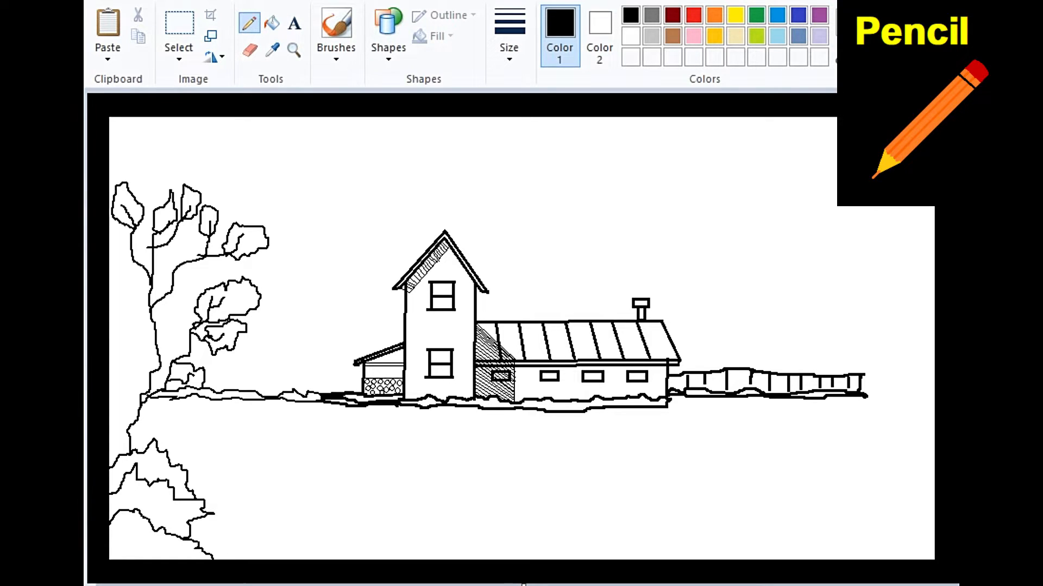
Step: Add more leaf clusters and inner leaf strokes around the middle and base of the left tree's trunk
mouse_move(159, 280)
left_mouse_down()
mouse_move(176, 325)
mouse_move(163, 361)
left_mouse_up()
mouse_move(148, 311)
left_mouse_down()
mouse_move(131, 275)
mouse_move(136, 316)
left_mouse_up()
left_click_drag(150, 369, 141, 332)
mouse_move(139, 357)
left_mouse_down()
mouse_move(122, 337)
mouse_move(157, 350)
left_mouse_up()
left_click_drag(135, 420, 115, 383)
left_click_drag(123, 409, 110, 359)
mouse_move(120, 408)
left_mouse_down()
mouse_move(110, 409)
mouse_move(169, 411)
mouse_move(195, 444)
mouse_move(159, 434)
left_mouse_up()
Step: Draw jagged foliage outlines at the picture's right edge beyond the end of the fence
mouse_move(860, 375)
left_mouse_down()
mouse_move(871, 345)
mouse_move(913, 304)
left_mouse_up()
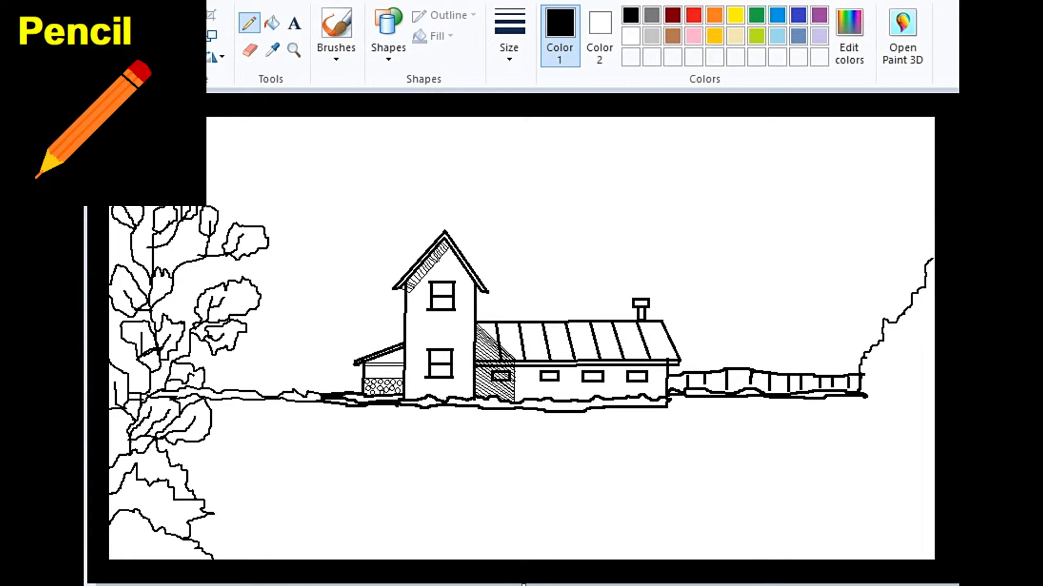
left_click_drag(819, 406, 924, 363)
left_click_drag(860, 370, 926, 331)
left_click_drag(818, 405, 886, 420)
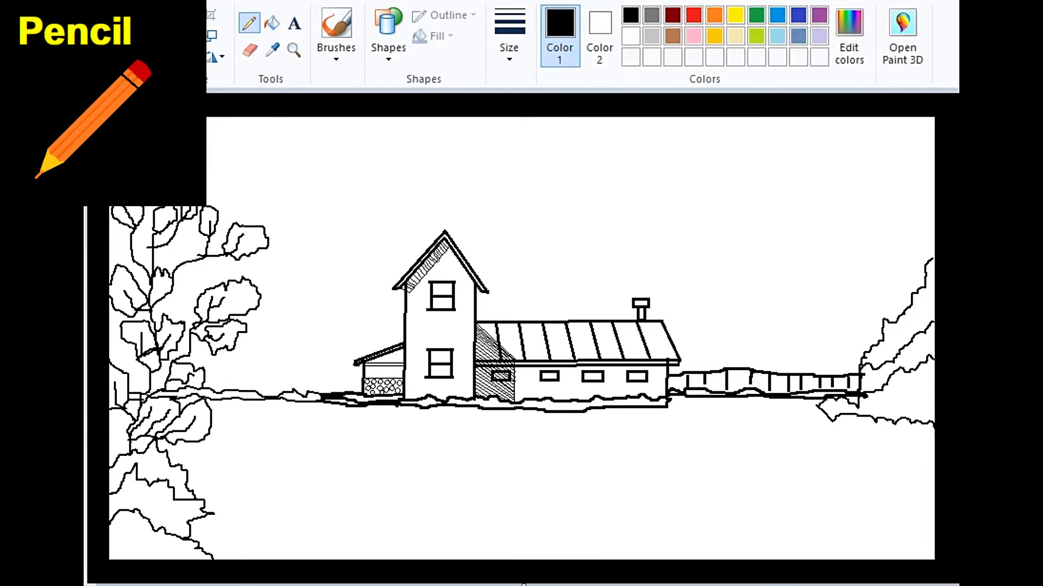
Step: Draw long wavy contour lines across the foreground field, sloping from the left tree and running to the right edge
left_click_drag(247, 423, 363, 438)
mouse_move(349, 442)
left_mouse_down()
mouse_move(453, 454)
mouse_move(670, 532)
mouse_move(783, 539)
left_mouse_up()
mouse_move(584, 477)
left_mouse_down()
mouse_move(709, 495)
mouse_move(834, 492)
left_mouse_up()
mouse_move(684, 467)
left_mouse_down()
mouse_move(886, 473)
mouse_move(934, 487)
mouse_move(934, 468)
left_mouse_up()
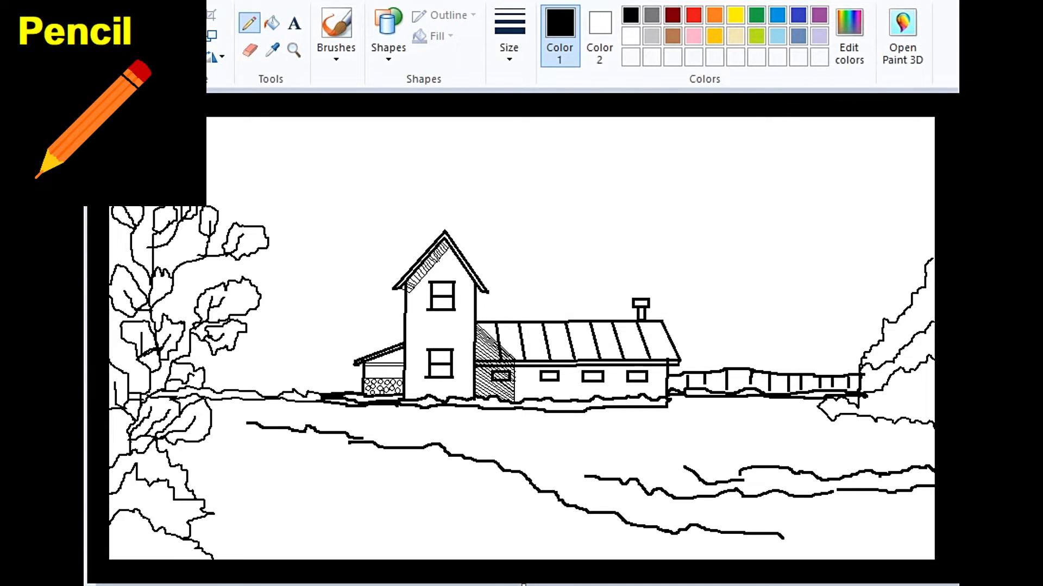
left_click_drag(627, 458, 687, 467)
Step: Add short horizontal ground strokes in the field just below the house
left_click_drag(399, 415, 464, 421)
left_click_drag(492, 425, 587, 424)
left_click_drag(554, 435, 609, 436)
left_click_drag(596, 444, 627, 444)
Step: Draw a stack of horizontal furrow lines in the lower-left field beside the bushes
left_click_drag(233, 491, 355, 487)
left_click_drag(240, 511, 400, 507)
left_click_drag(285, 497, 400, 490)
left_click_drag(236, 470, 399, 472)
Step: Draw grass and bush strokes beside the lower-left bushes and an uneven ground line along the picture's bottom edge
mouse_move(204, 454)
left_mouse_down()
mouse_move(189, 489)
mouse_move(208, 454)
left_mouse_up()
mouse_move(199, 498)
left_mouse_down()
mouse_move(245, 464)
mouse_move(220, 456)
left_mouse_up()
left_click_drag(218, 484, 268, 488)
left_click_drag(202, 510, 269, 495)
left_click_drag(198, 549, 924, 552)
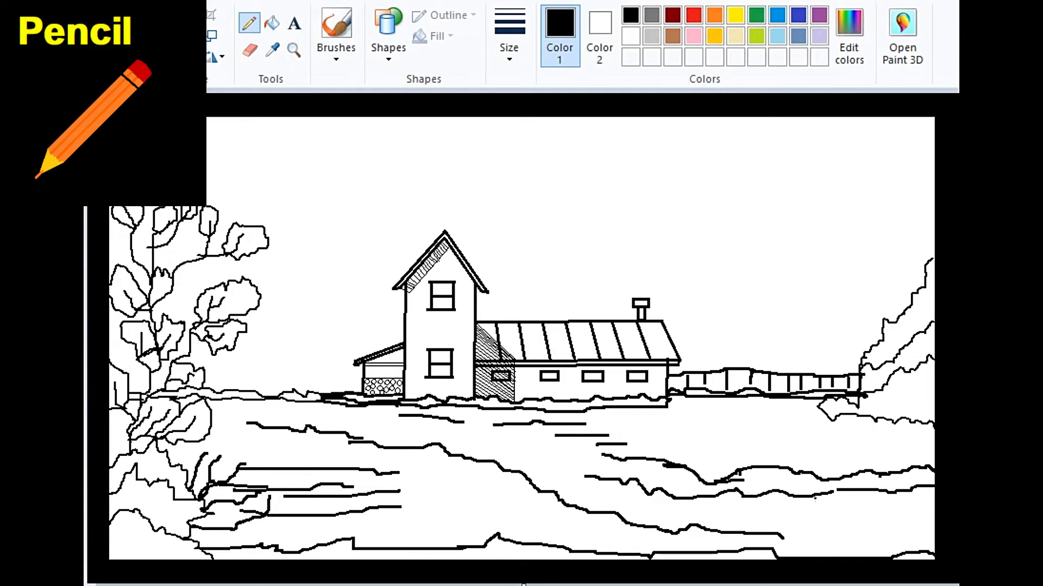
Step: Add contour lines, a bushy ridge and short ground strokes to the right side of the field
left_click_drag(814, 499, 934, 509)
mouse_move(828, 478)
left_mouse_down()
mouse_move(873, 455)
mouse_move(934, 454)
left_mouse_up()
left_click_drag(622, 427, 801, 434)
left_click_drag(748, 409, 835, 424)
Step: Draw flowing contour lines through the lower-left and middle foreground, linking the existing furrows
left_click_drag(427, 499, 703, 553)
left_click_drag(384, 502, 541, 550)
left_click_drag(267, 514, 385, 509)
left_click_drag(265, 521, 500, 541)
left_click_drag(397, 473, 454, 482)
Step: Outline the rounded bushes at the lower left and add a short ground line beside them
mouse_move(182, 466)
left_mouse_down()
mouse_move(223, 447)
mouse_move(279, 487)
left_mouse_up()
left_click_drag(210, 530, 279, 560)
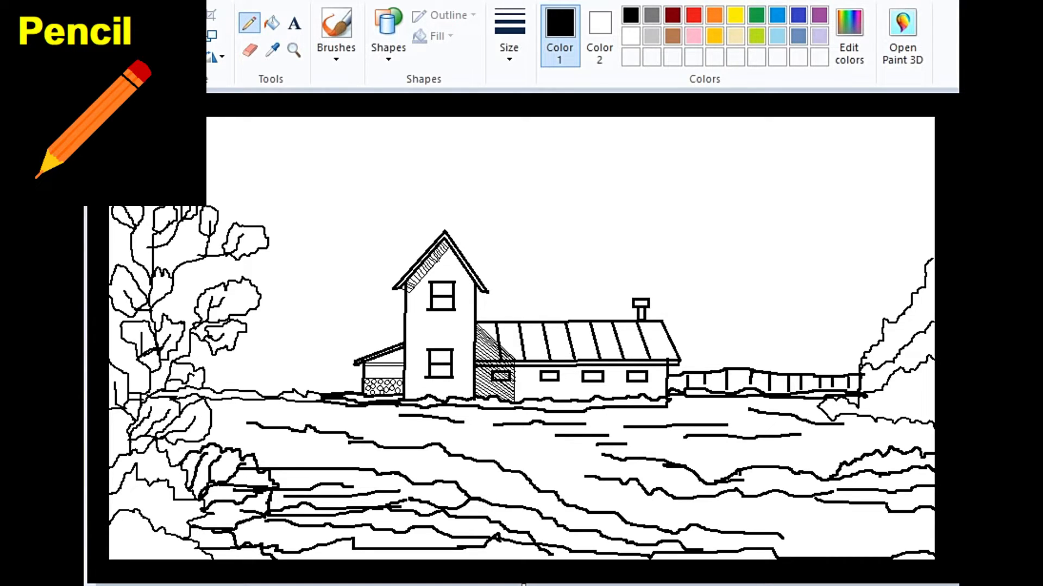
left_click_drag(270, 460, 307, 459)
Step: Choose a thinner pencil size and add fine contour lines across the left, middle and right parts of the field
left_click(509, 43)
left_click(530, 99)
left_click_drag(217, 418, 237, 433)
left_click_drag(485, 433, 539, 454)
left_click_drag(768, 426, 875, 446)
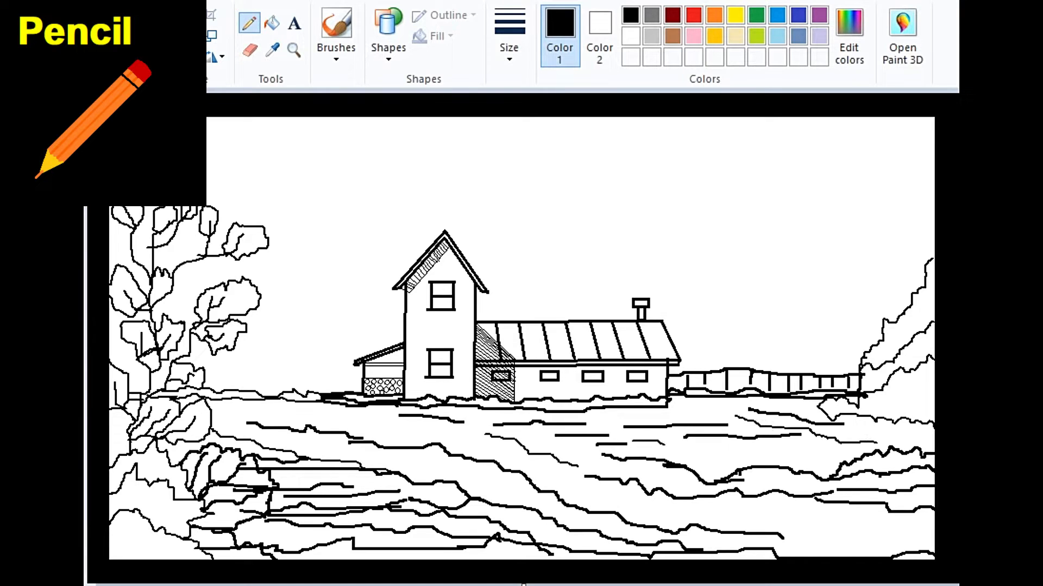
left_click_drag(782, 538, 906, 555)
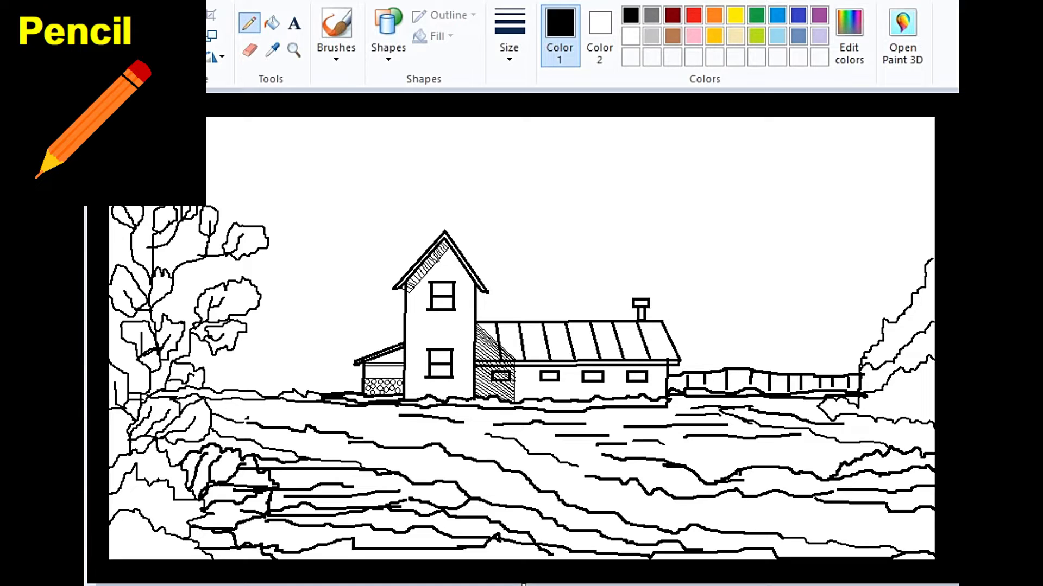
Step: Outline distant bushes and treetops along the horizon, from the tree to the lean-to and behind the fence
mouse_move(207, 382)
left_mouse_down()
mouse_move(299, 371)
mouse_move(360, 388)
left_mouse_up()
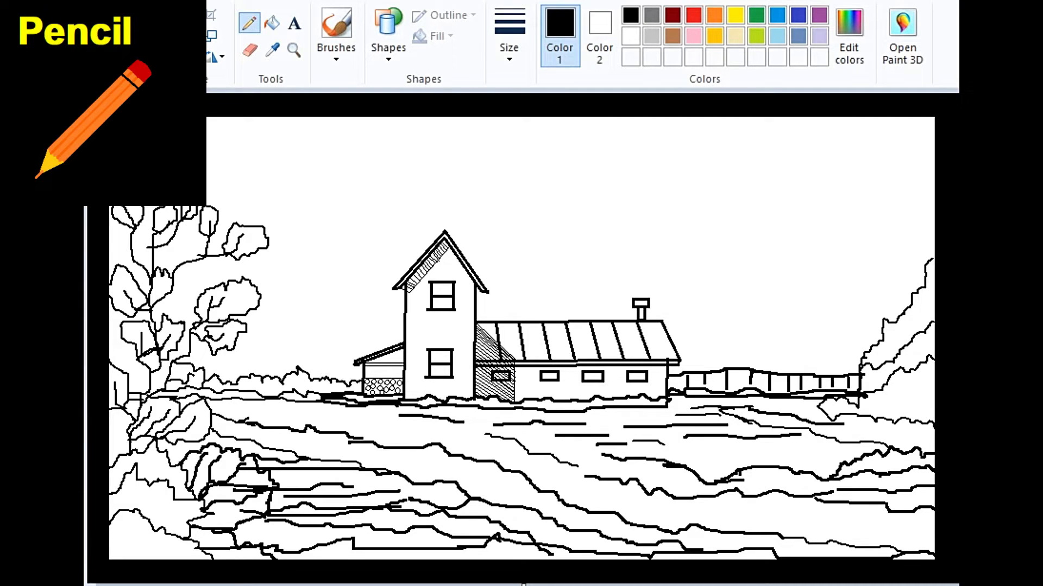
mouse_move(201, 365)
left_mouse_down()
mouse_move(257, 359)
mouse_move(363, 374)
left_mouse_up()
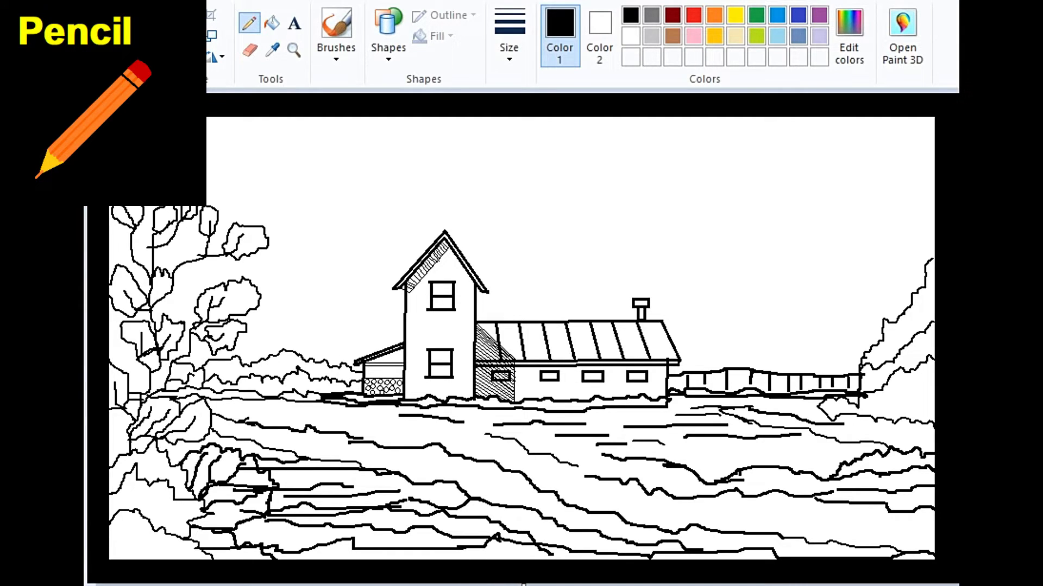
mouse_move(704, 363)
left_mouse_down()
mouse_move(746, 337)
mouse_move(847, 363)
left_mouse_up()
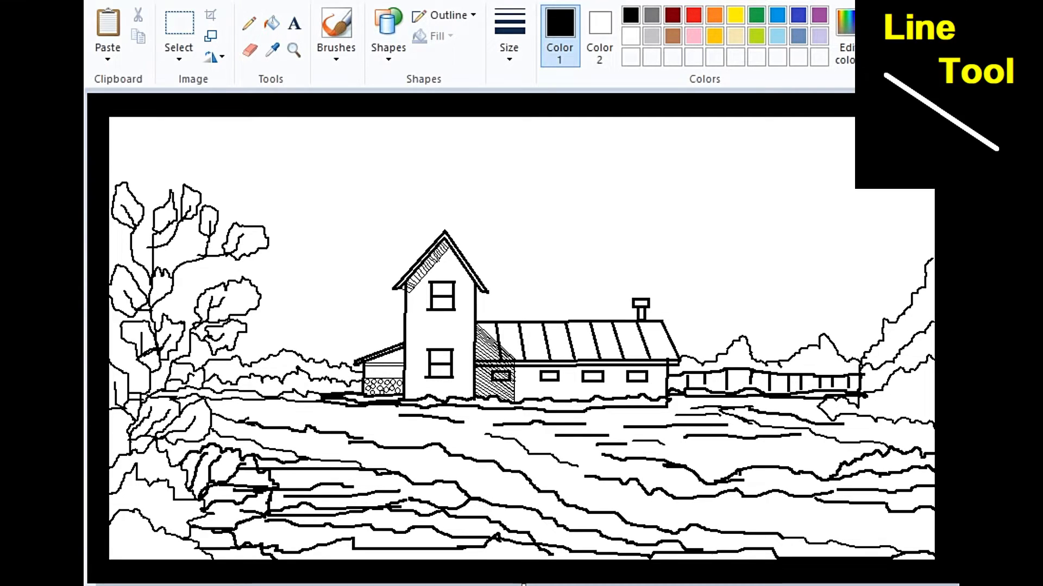
Step: Draw a tall utility pole with straight lines beyond the long building, adding crossarms and small boxes near its top
left_click_drag(716, 239, 708, 483)
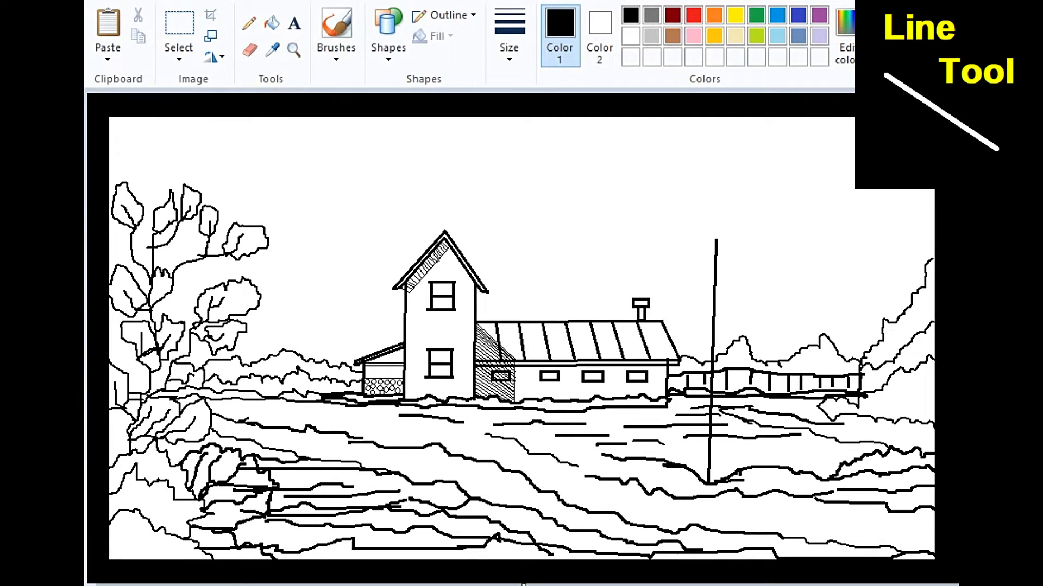
left_click_drag(719, 238, 714, 483)
left_click_drag(721, 242, 734, 259)
left_click_drag(720, 295, 728, 295)
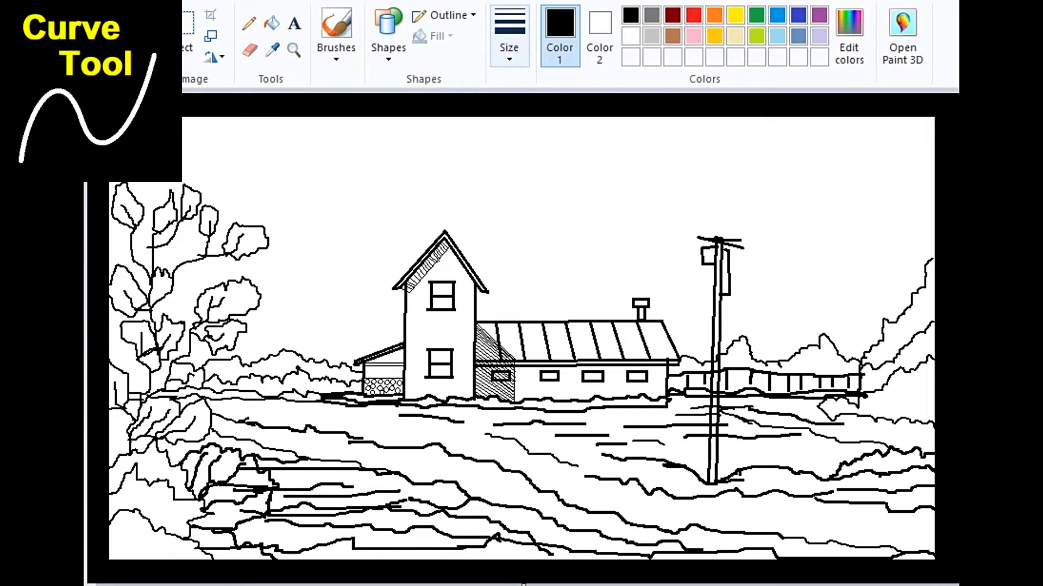
Step: Draw two curved power lines from the utility pole's top up to the canvas's right edge
left_click_drag(718, 238, 938, 155)
left_click_drag(828, 198, 838, 230)
left_click(837, 231)
left_click_drag(720, 242, 936, 166)
left_click_drag(833, 204, 843, 239)
Step: Draw a second utility pole beside the tree with the Line tool, with crossarms and small boxes near its top
left_click(388, 36)
left_click(379, 76)
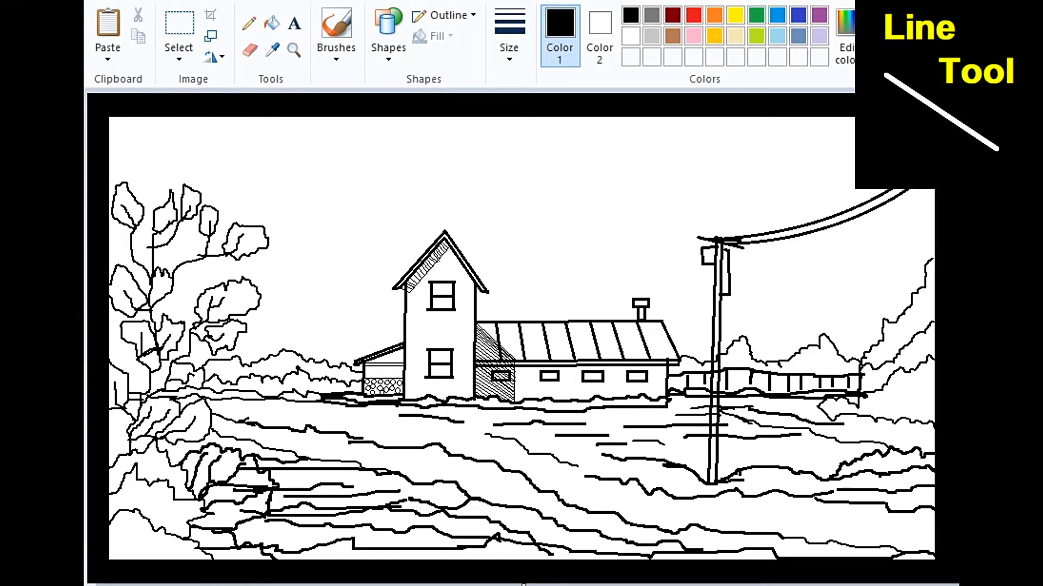
left_click_drag(289, 225, 275, 469)
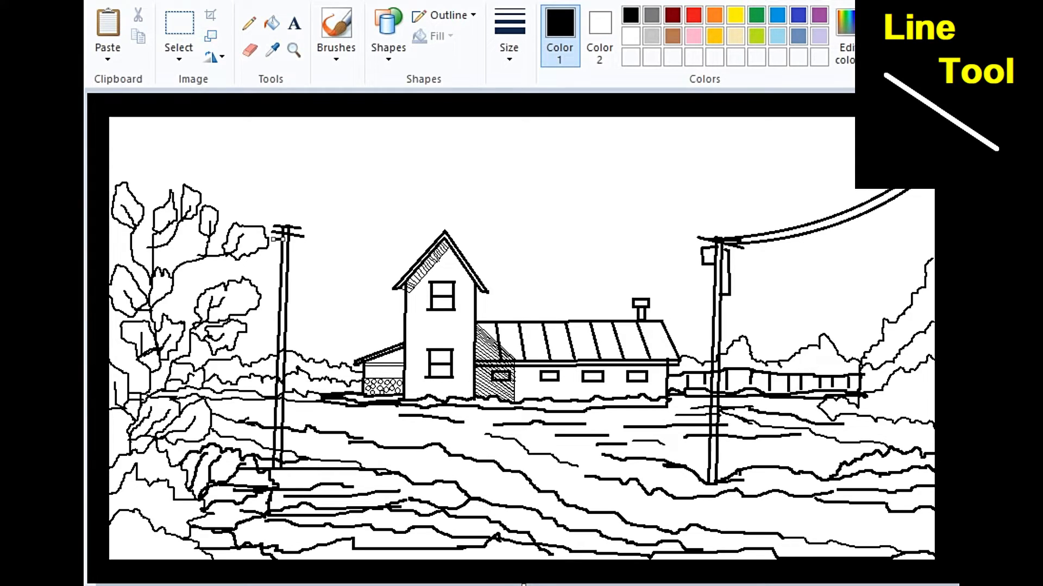
left_click_drag(272, 270, 281, 270)
Step: Draw two slightly sagging curved power lines between the tops of the two tall poles
left_click_drag(288, 233, 715, 239)
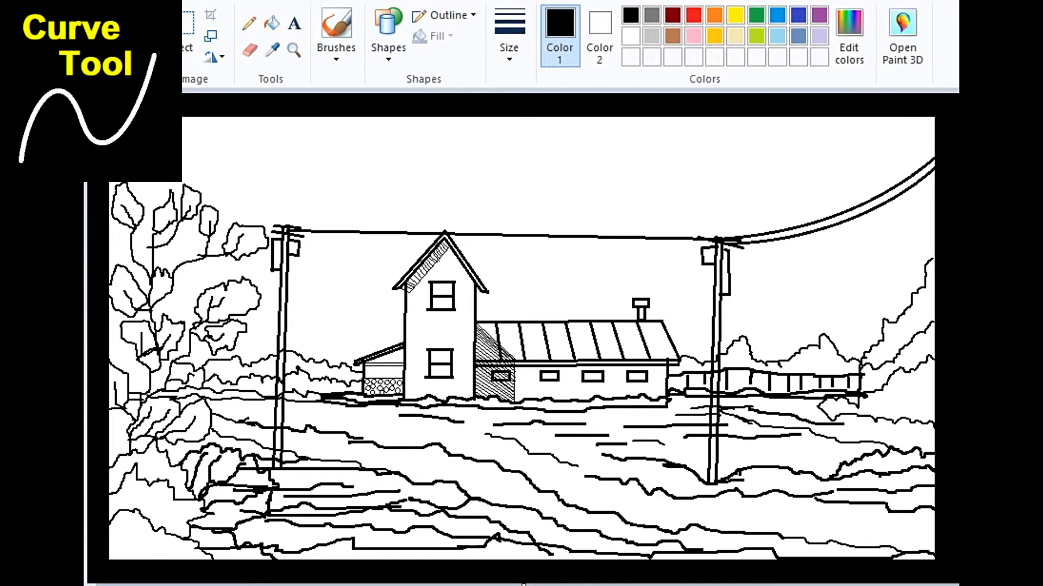
left_click_drag(516, 238, 520, 252)
left_click_drag(289, 229, 716, 246)
left_click_drag(510, 239, 534, 258)
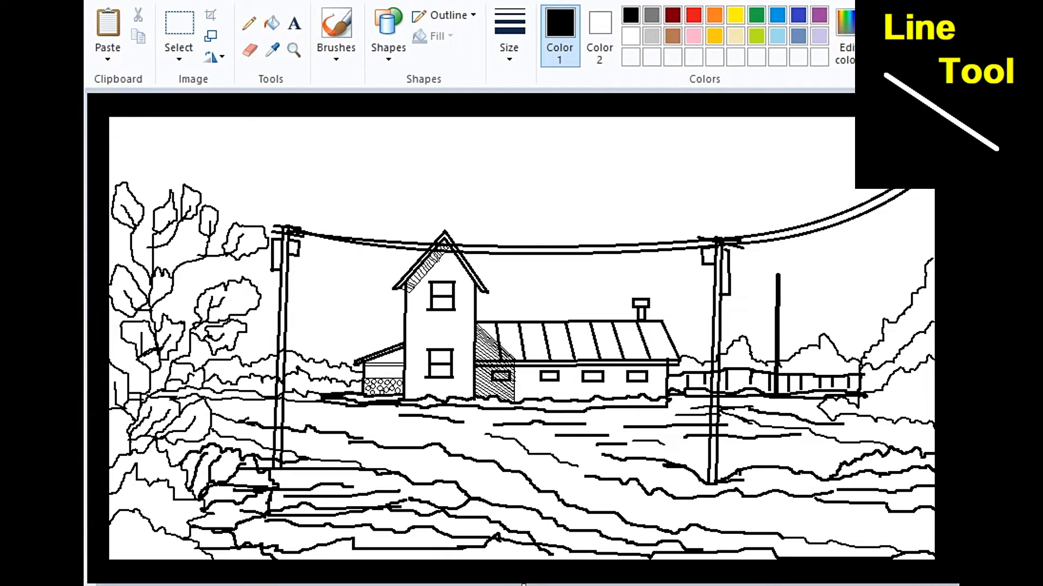
Step: Draw thin double wires from the small distant pole to the canvas's right edge and to the long roof's end
left_click(509, 47)
left_click(552, 126)
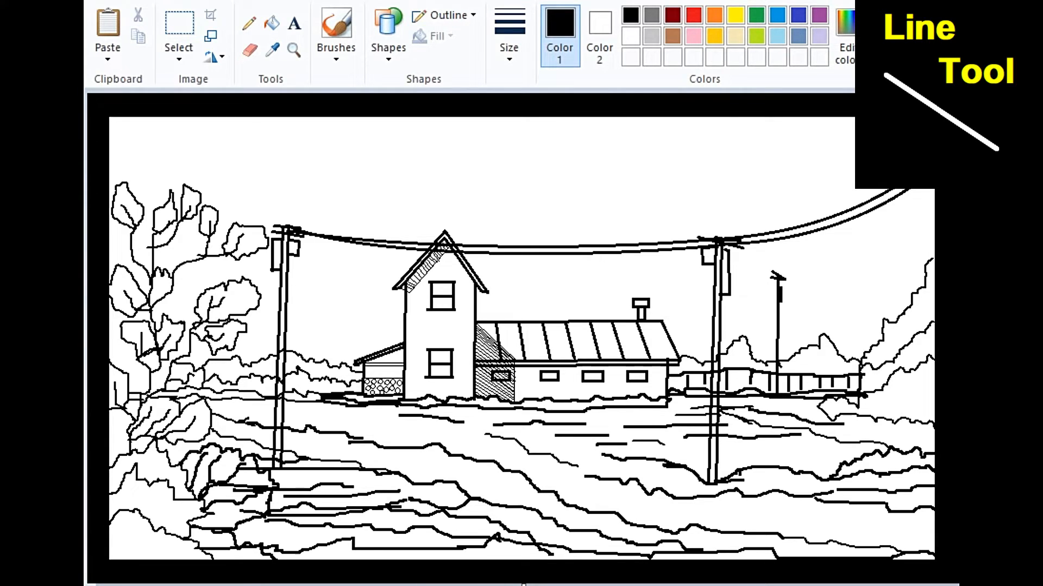
mouse_move(782, 276)
left_mouse_down()
mouse_move(933, 233)
mouse_move(934, 222)
mouse_move(934, 251)
left_mouse_up()
mouse_move(847, 271)
left_mouse_down()
mouse_move(871, 256)
mouse_move(842, 274)
left_mouse_up()
left_click(771, 293)
left_click_drag(778, 280, 649, 321)
left_click_drag(714, 302, 717, 313)
left_click_drag(778, 280, 663, 323)
left_click_drag(720, 302, 721, 313)
Step: Fill all the sky areas with light turquoise, including the gaps between tree branches, poles and wires
left_click(271, 23)
left_click(777, 37)
left_click(570, 185)
left_click(575, 288)
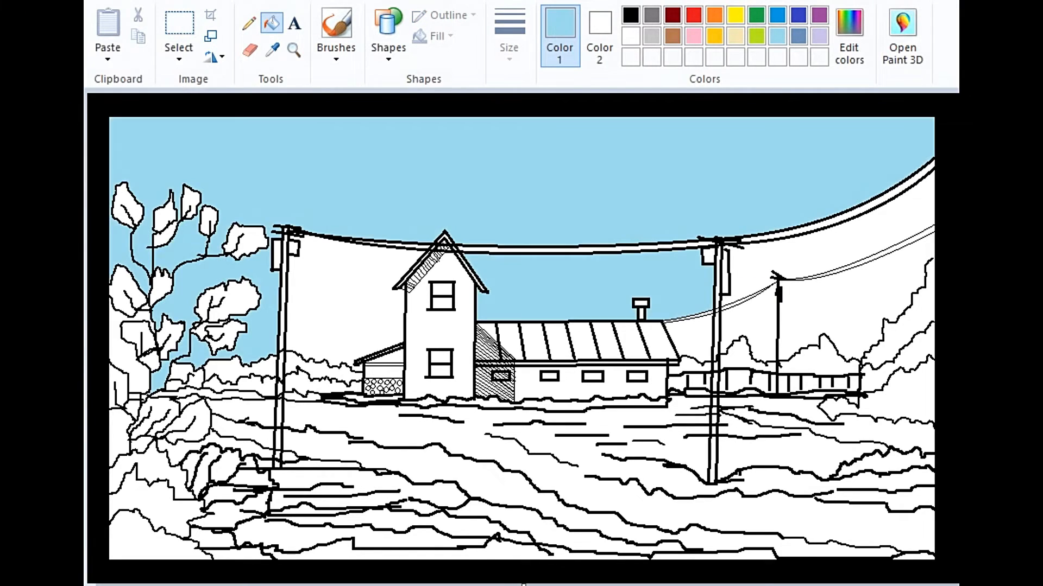
left_click(134, 377)
left_click(814, 247)
left_click(839, 310)
left_click(752, 323)
left_click(697, 338)
left_click(347, 299)
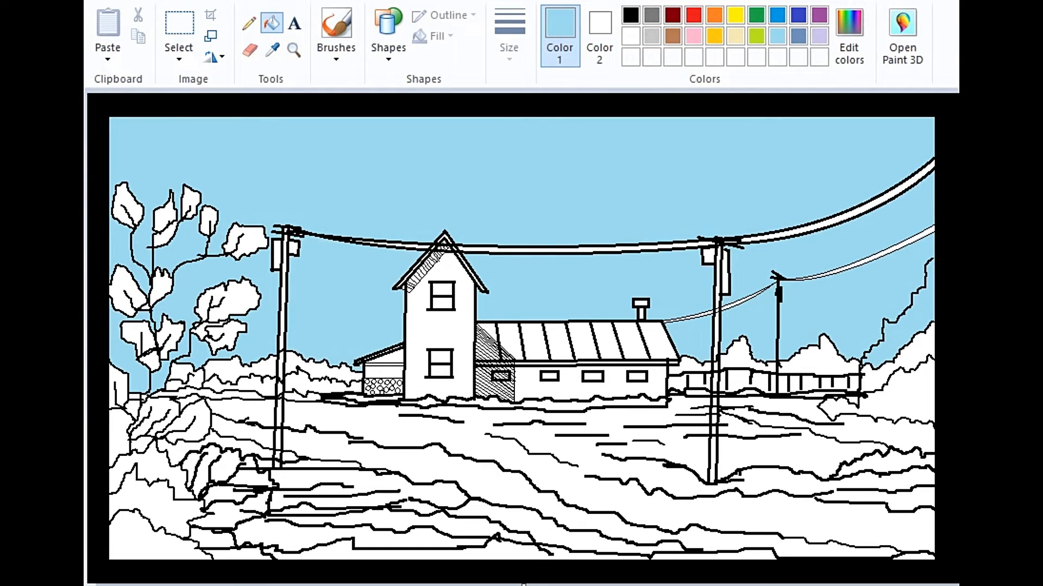
left_click(918, 177)
left_click(586, 250)
Step: Fill the panels of the long building's roof with dark orange
left_click(534, 341)
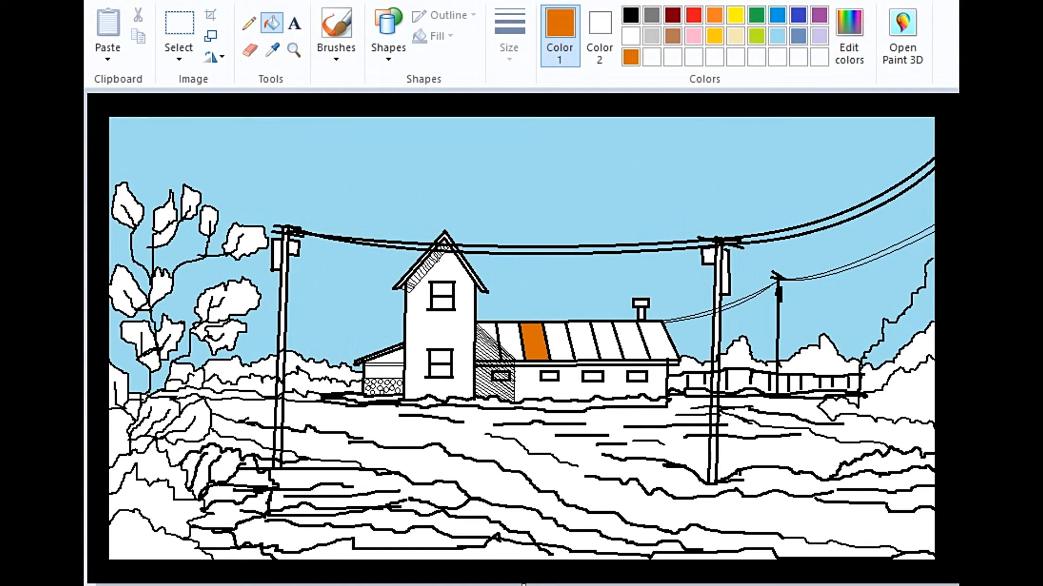
left_click(558, 341)
left_click(582, 341)
left_click(607, 341)
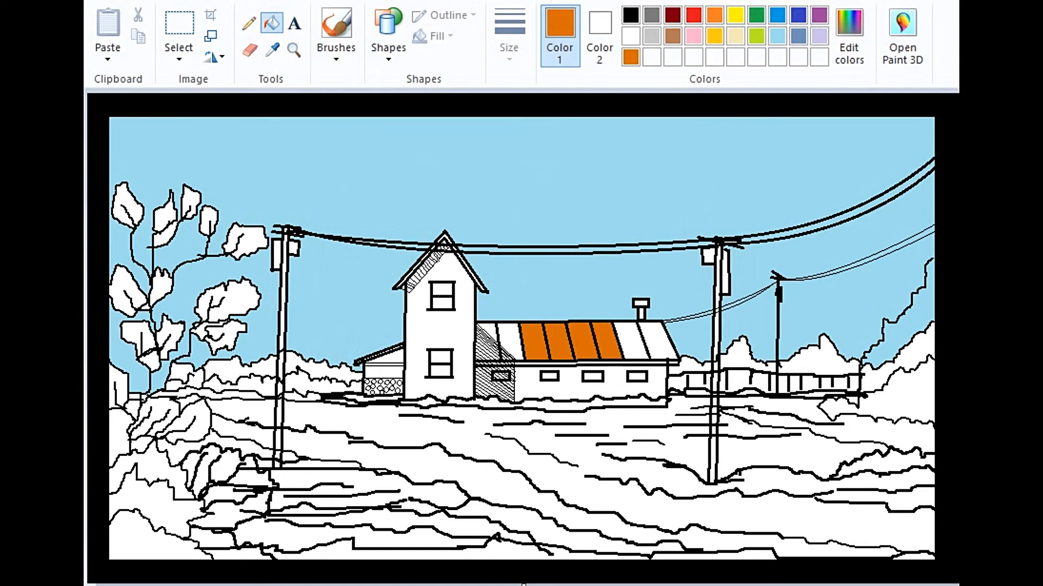
left_click(631, 341)
left_click(657, 341)
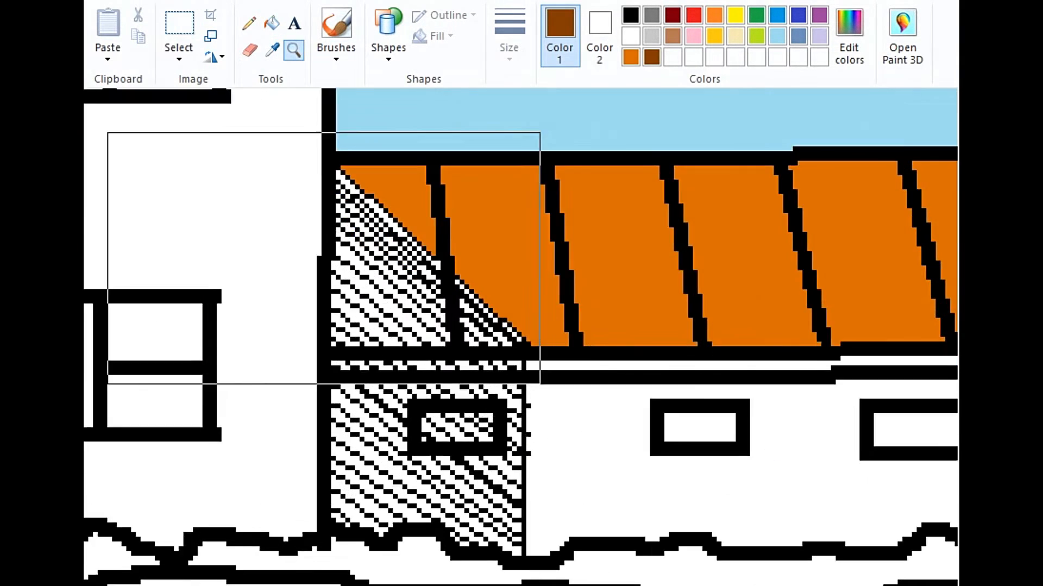
Step: Fill the gaps in the hatched shadow on the long roof with dark brown
left_click(322, 256)
left_click(271, 23)
left_click(415, 190)
left_click(371, 147)
left_click(415, 252)
left_click(413, 271)
left_click(410, 294)
left_click(399, 306)
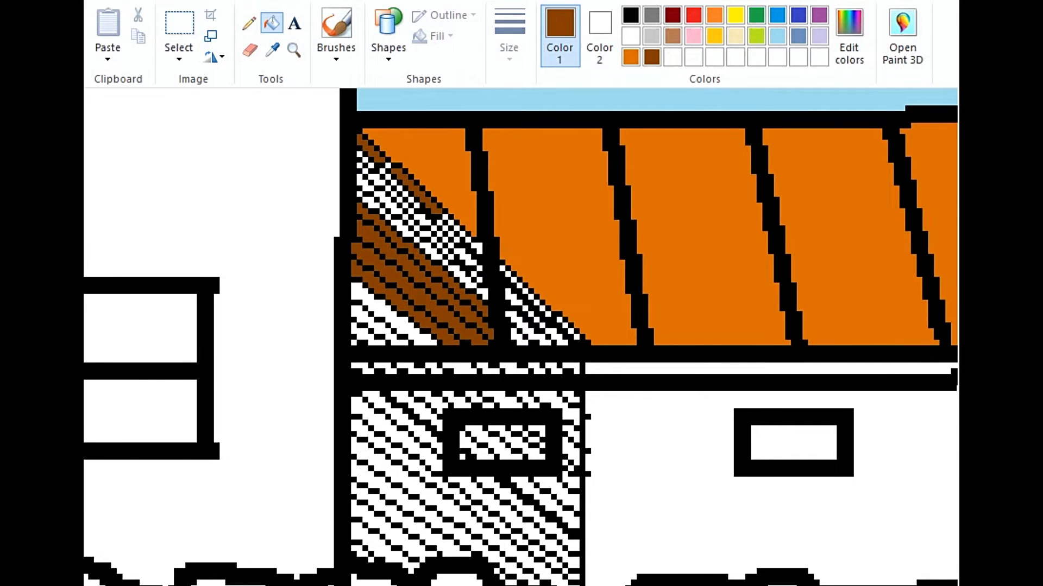
left_click(388, 319)
left_click(378, 332)
left_click(366, 336)
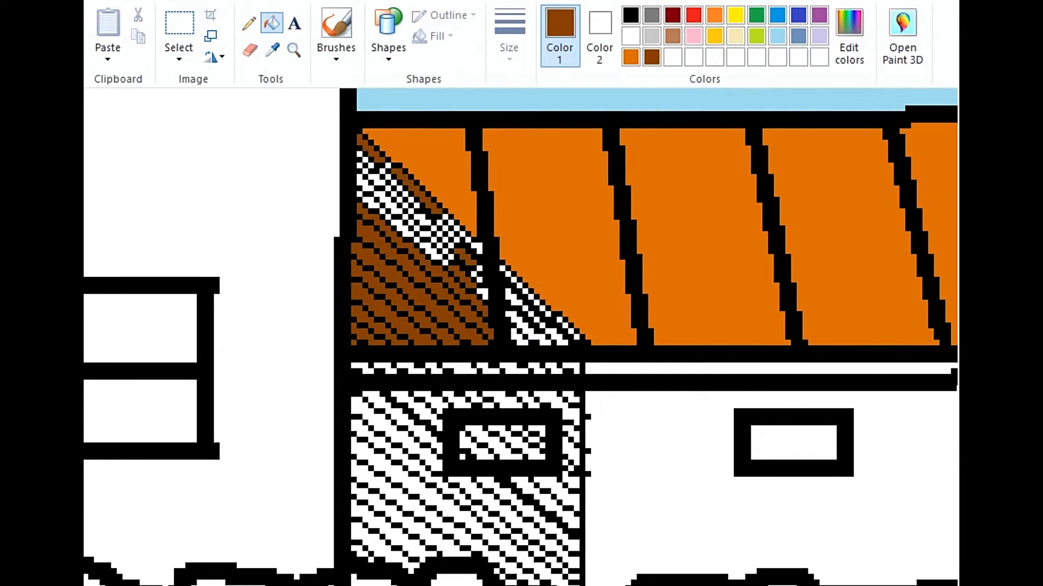
left_click(524, 329)
left_click(376, 193)
left_click(401, 229)
Step: Touch up the remaining white pixels in the roof's hatched shadow with the brown Pencil
left_click(249, 23)
scroll(522, 337, "up", 2)
left_click_drag(328, 219, 442, 350)
left_click_drag(488, 355, 550, 418)
scroll(522, 336, "down", 1)
scroll(521, 337, "down", 4)
Step: Fill the walls of the long building, the tower and the lean-to with lavender
left_click(272, 24)
left_click(820, 36)
left_click(706, 318)
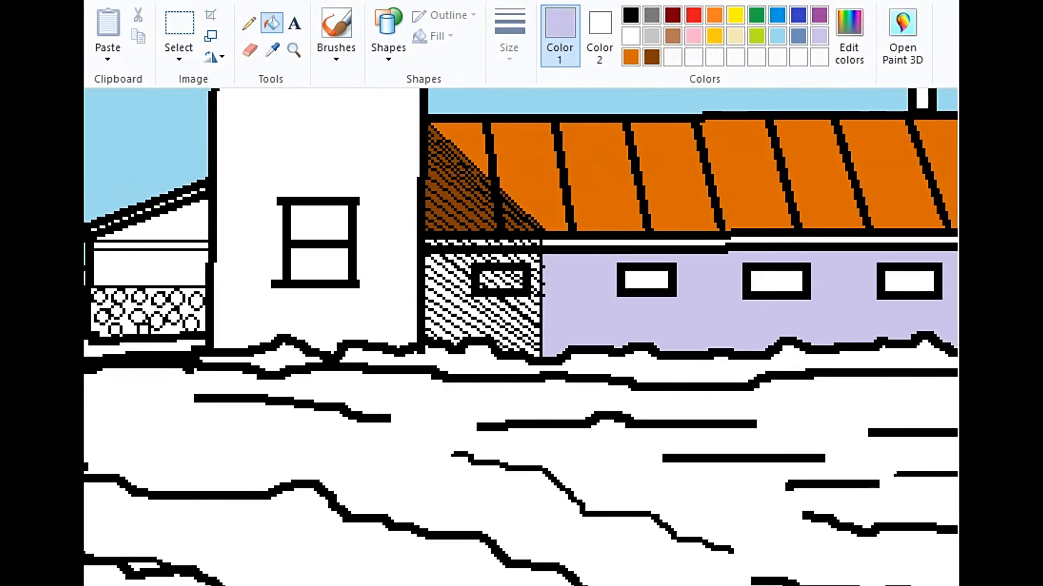
scroll(521, 337, "up", 4)
left_click(321, 391)
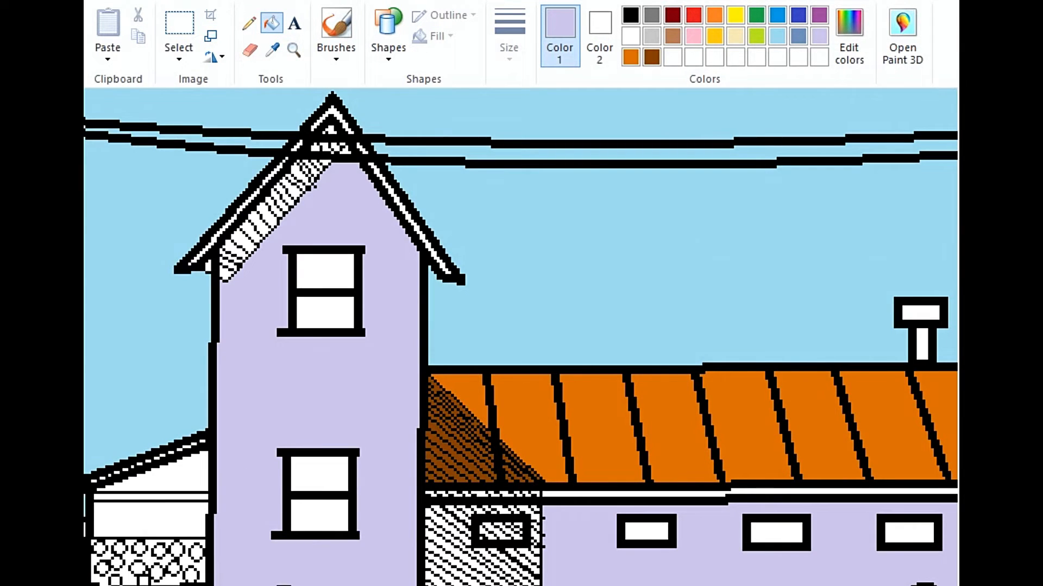
scroll(522, 336, "down", 3)
scroll(521, 337, "right", 6)
scroll(521, 337, "left", 6)
left_click(146, 394)
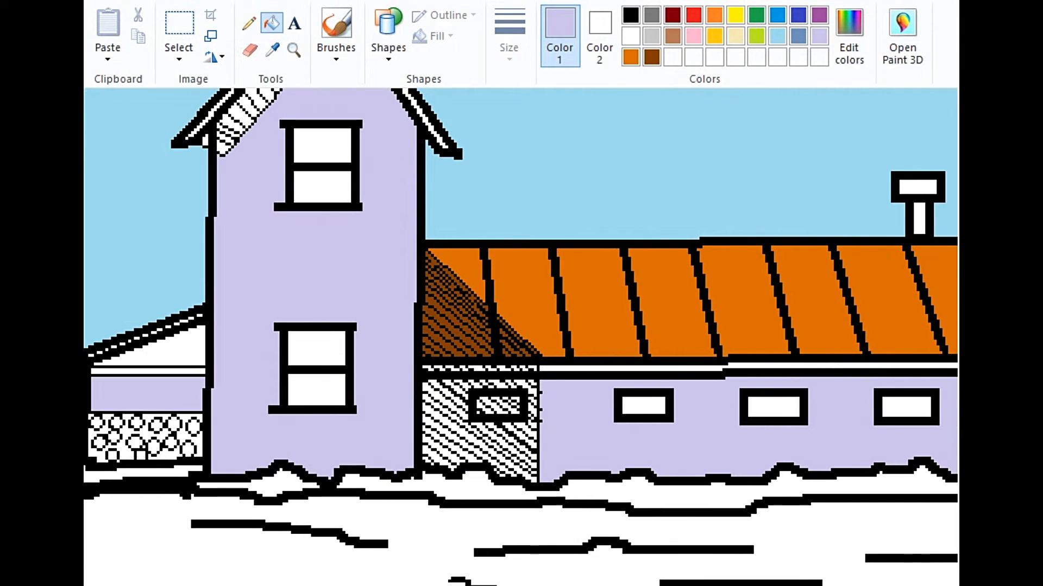
Step: Fill the lean-to's gable area, just below its sloping roof edge, with the custom dark orange
left_click(163, 353)
left_click(630, 57)
left_click(168, 352)
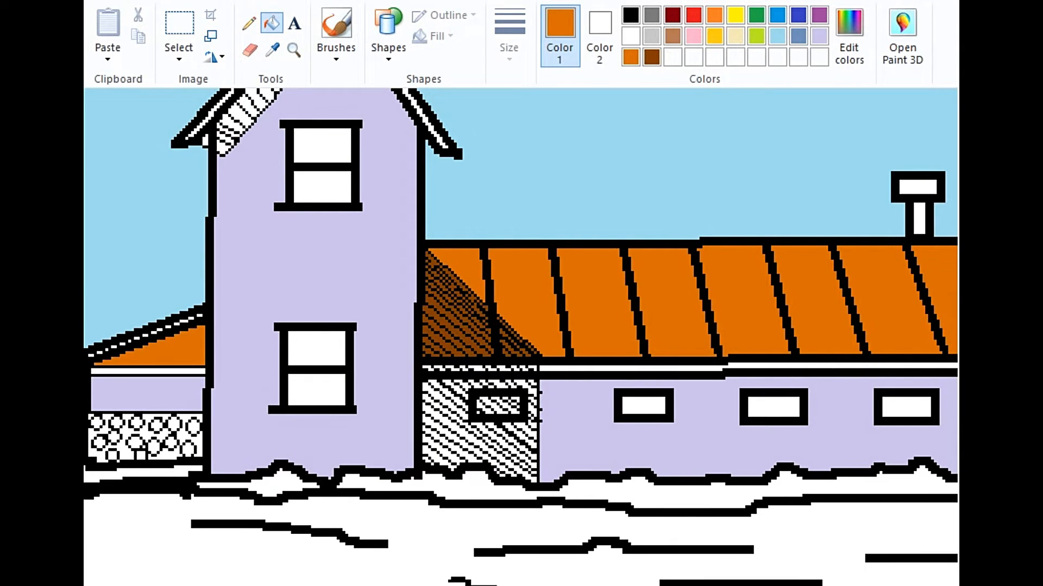
Step: Color the lean-to's horizontal trim and sloping roof edge red, undoing the red fill on its orange gable
left_click(694, 14)
left_click(174, 351)
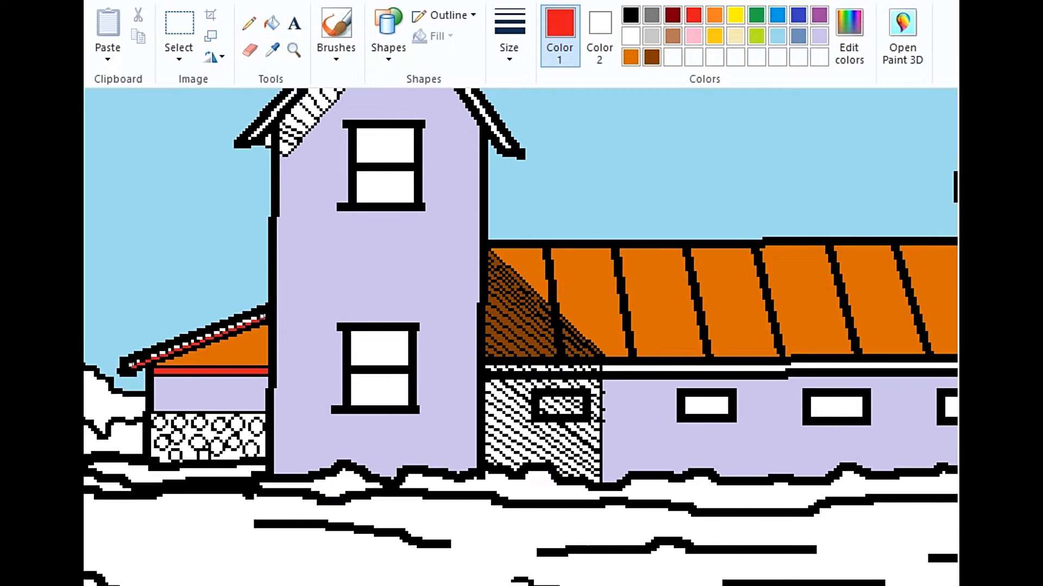
key("ctrl+z")
left_click_drag(134, 361, 265, 312)
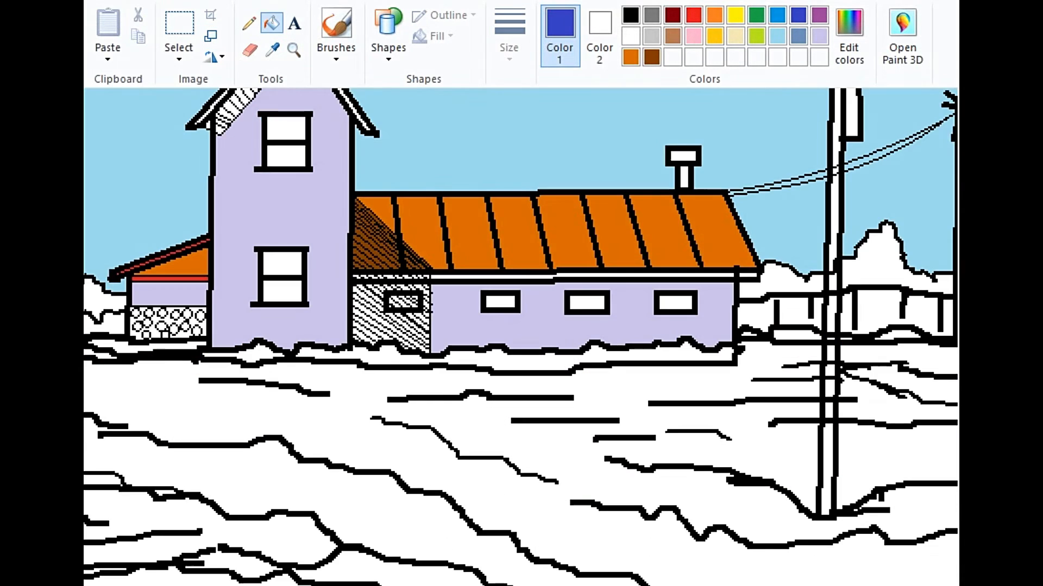
Step: Fill the four panes of the tower's windows with indigo
left_click(285, 128)
left_click(285, 156)
left_click(282, 263)
left_click(282, 290)
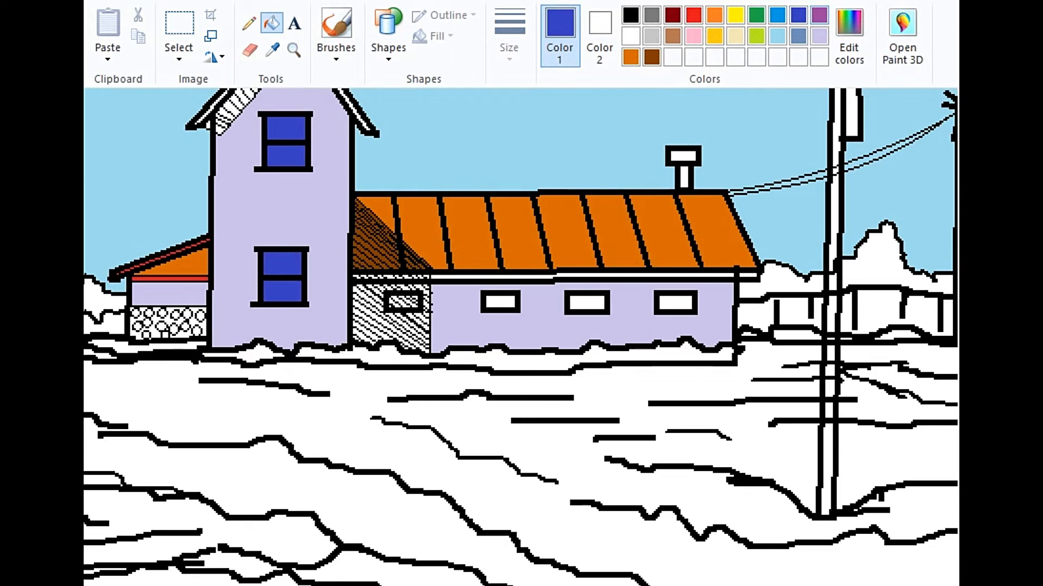
Step: Fill the tower's window panes and the long building's three unshaded windows with purple
left_click(819, 14)
left_click(285, 129)
left_click(285, 156)
left_click(282, 263)
left_click(282, 291)
left_click(500, 301)
left_click(586, 302)
left_click(675, 302)
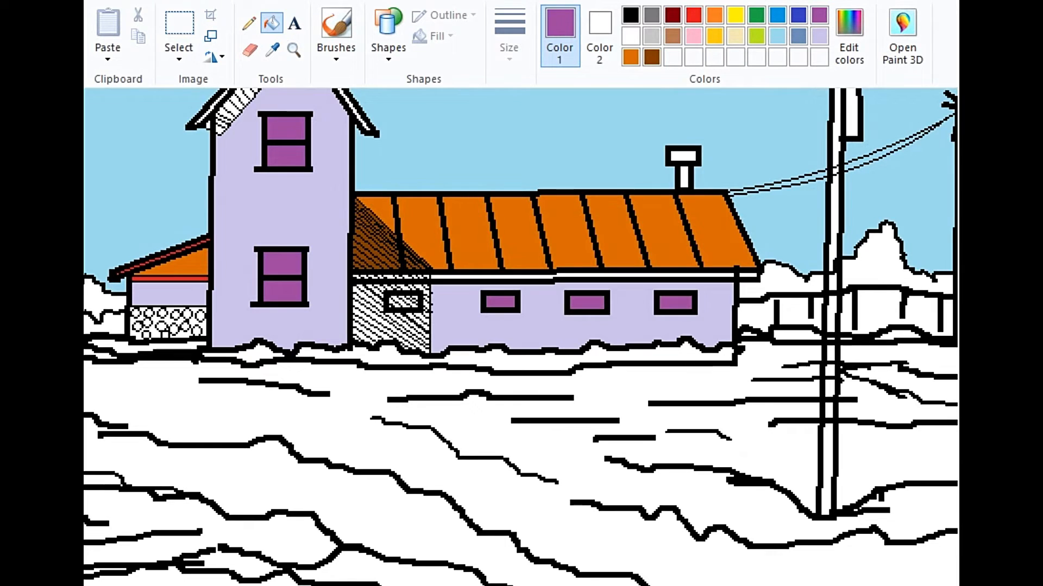
Step: Sample the wall's lavender and mix a darker violet custom color for filling the hatched wall shadow
left_click(272, 50)
left_click(304, 217)
left_click(849, 35)
left_click(294, 50)
left_click(391, 311)
left_click(385, 255)
left_click(375, 249)
left_click(322, 265)
left_click(272, 23)
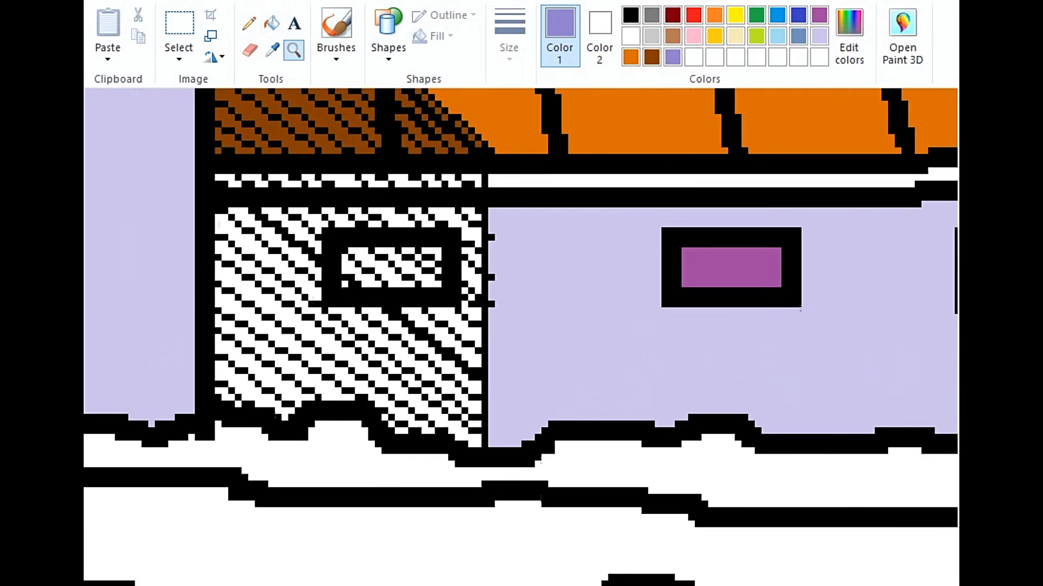
Step: Fill the gaps in the hatched wall shadow beside the tower with the darker violet, all around the small window
left_click(398, 221)
left_click(419, 217)
left_click(448, 215)
left_click(473, 212)
left_click(472, 258)
left_click(465, 273)
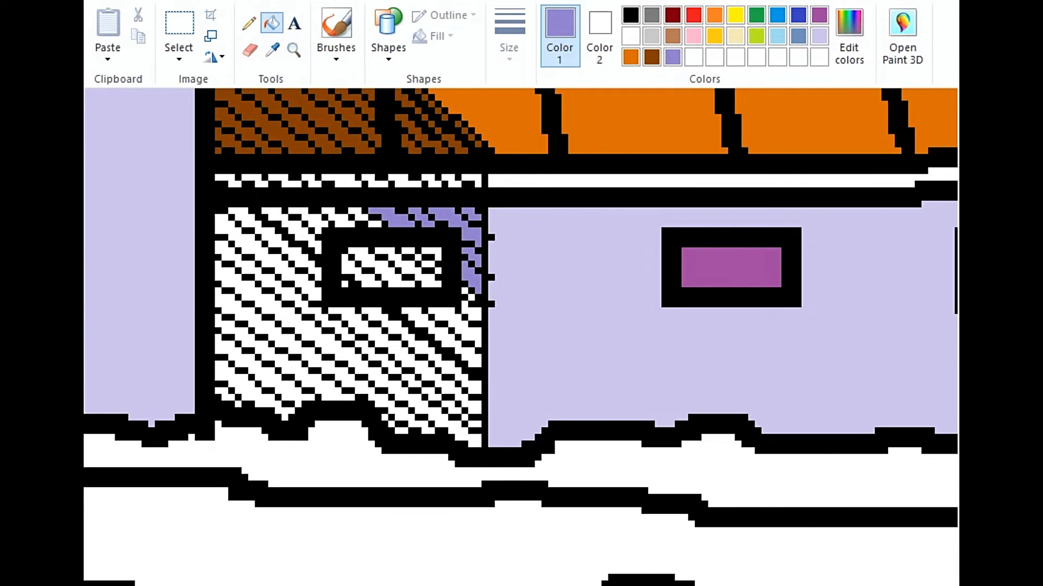
left_click(458, 325)
left_click(473, 313)
left_click(442, 334)
left_click(293, 230)
left_click(310, 221)
left_click(337, 218)
left_click(358, 212)
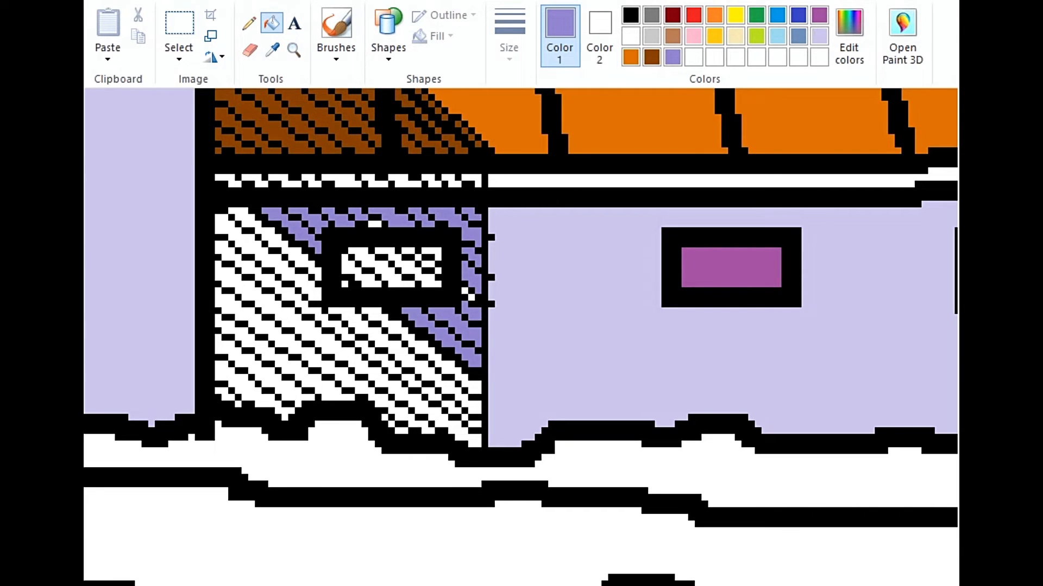
left_click(269, 236)
left_click(272, 257)
left_click(294, 291)
left_click(315, 331)
left_click(387, 347)
left_click(416, 345)
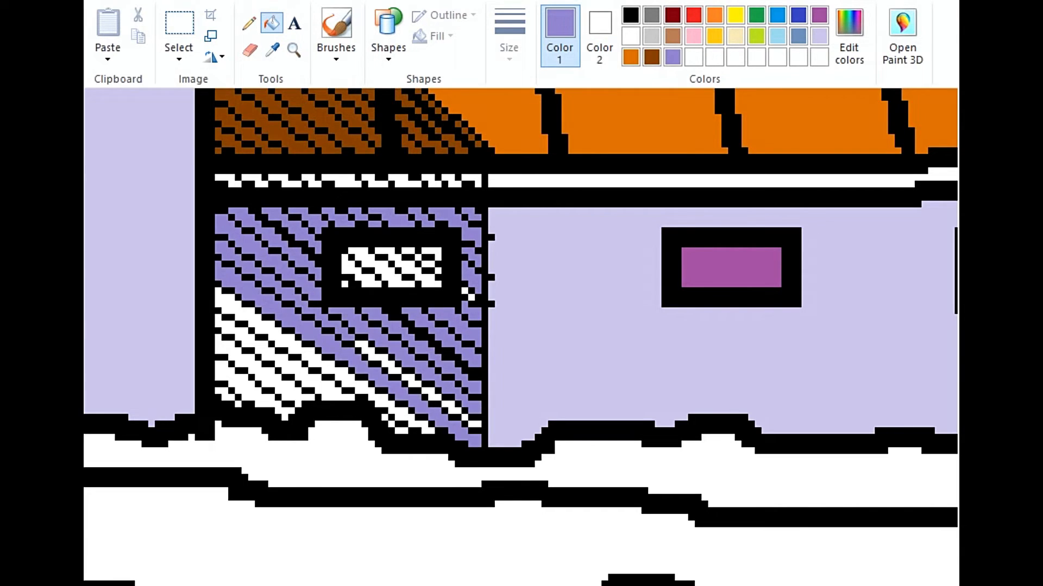
left_click(378, 357)
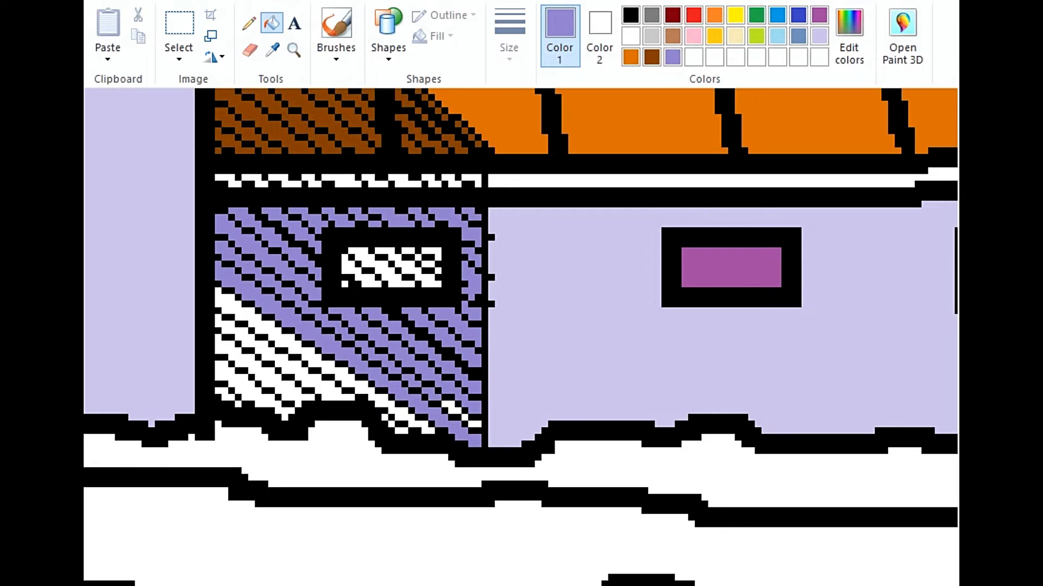
left_click(239, 311)
left_click(227, 325)
left_click(251, 390)
Step: Mix a dark plum custom color and fill the hatched window inside the wall shadow with it
left_click(849, 36)
left_click(356, 259)
key("ctrl+z")
left_click(430, 253)
left_click(248, 23)
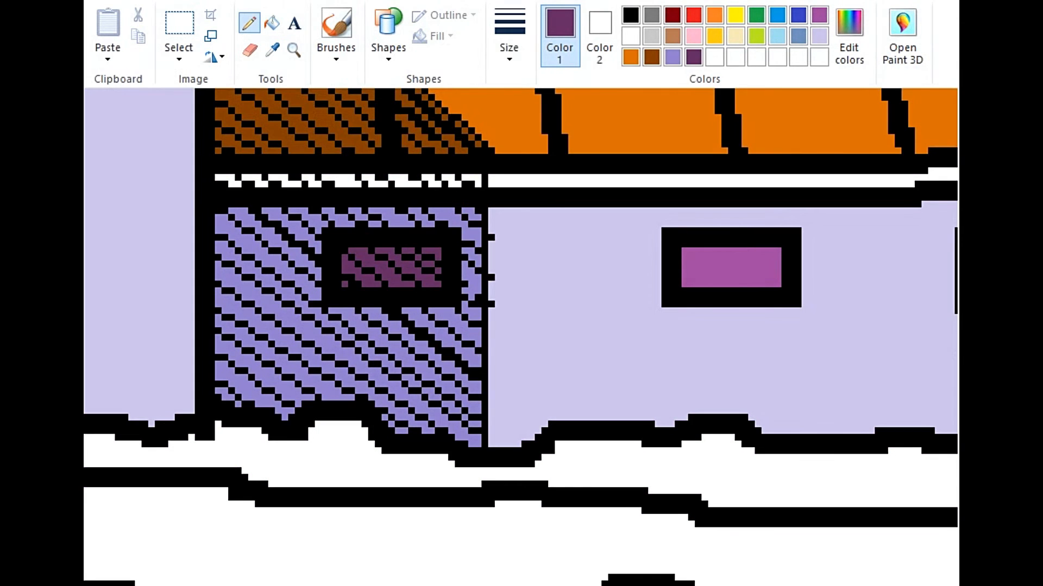
scroll(520, 337, "down", 6)
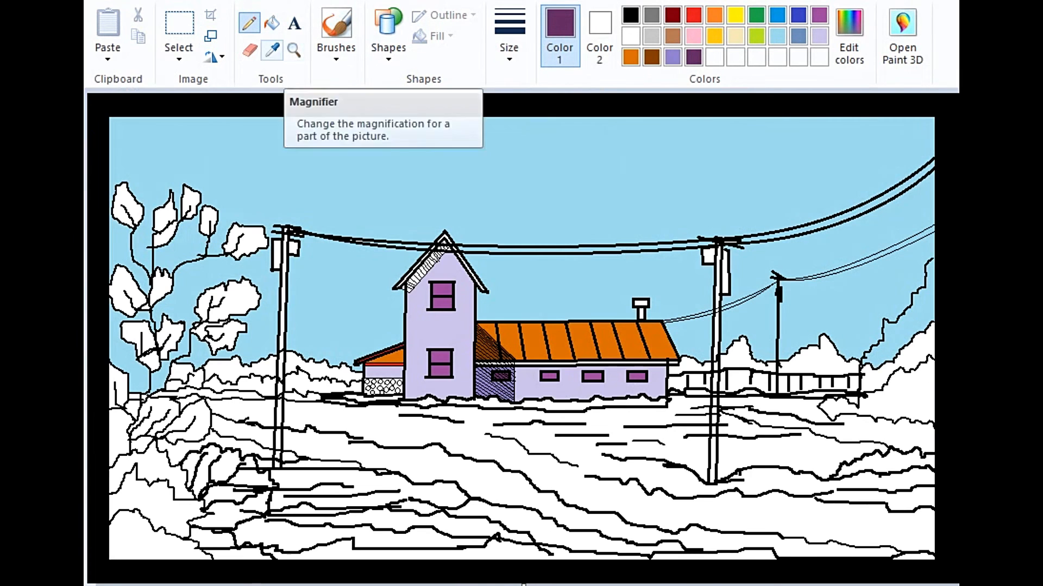
Step: Fill the gaps in the hatched shadow beneath the tower's gable roof with dark plum, up to the peak
left_click(294, 50)
left_click(456, 304)
left_click(456, 312)
left_click(544, 332)
left_click(545, 328)
scroll(543, 331, "up", 2)
left_click(272, 23)
left_click(309, 500)
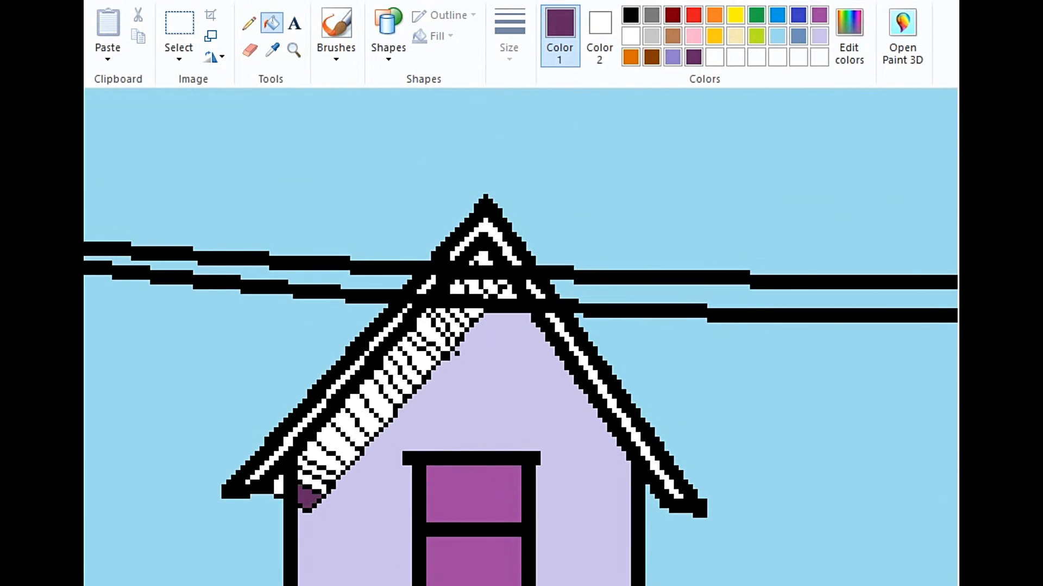
left_click(315, 484)
left_click(279, 485)
left_click(336, 446)
left_click(315, 470)
left_click(356, 407)
left_click(375, 402)
left_click(386, 381)
left_click(408, 365)
left_click(426, 331)
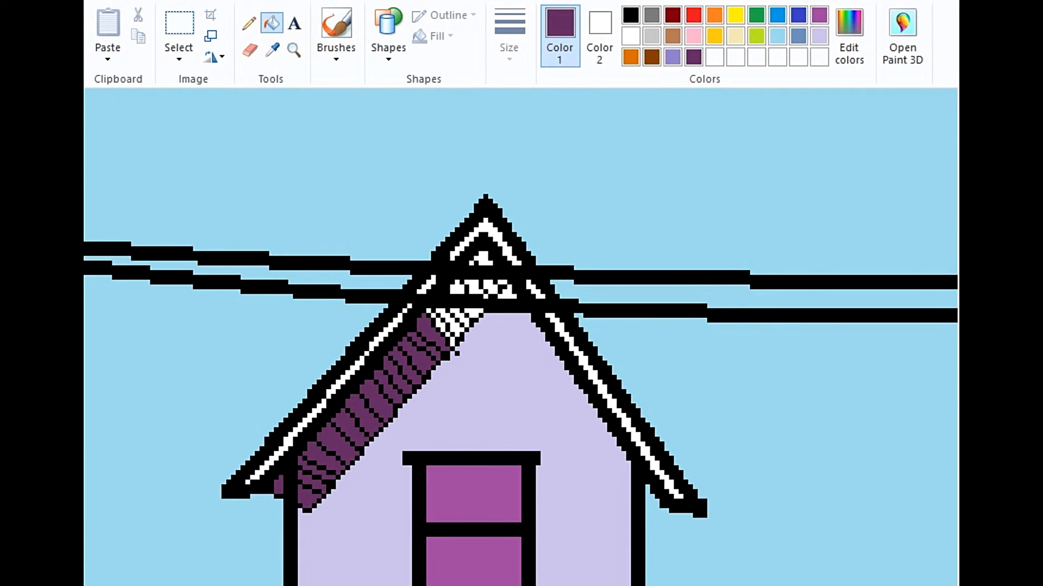
left_click(449, 320)
left_click(459, 319)
left_click(474, 314)
left_click(457, 289)
left_click(481, 261)
Step: Fill the remaining shadow gaps at the tower's gable peak with dark plum and cover the stray black pixel with wall lavender
left_click(272, 50)
scroll(457, 347, "up", 3)
left_click(336, 331)
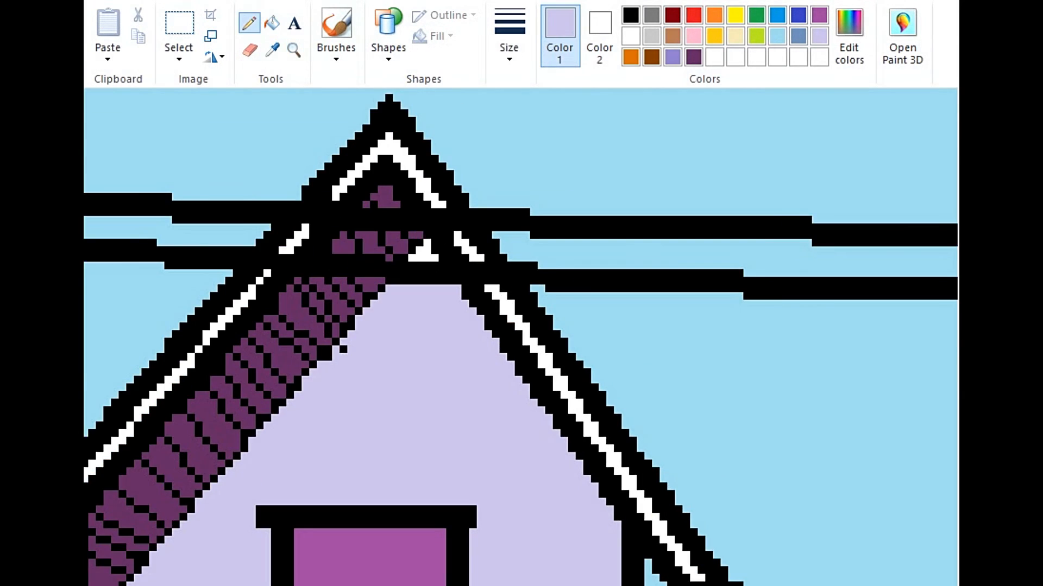
left_click(342, 350)
scroll(424, 250, "down", 6)
Step: Fill the white trim on the right slope and peak of the tower's gable roof with orange
left_click(294, 50)
left_click(435, 330)
left_click(434, 331)
left_click(271, 23)
left_click(545, 312)
left_click(454, 174)
Step: Color the white trim along the left slope of the tower's roof orange, including the short section between the wires
left_click(294, 50)
left_click(264, 283)
left_click(385, 189)
left_click(272, 23)
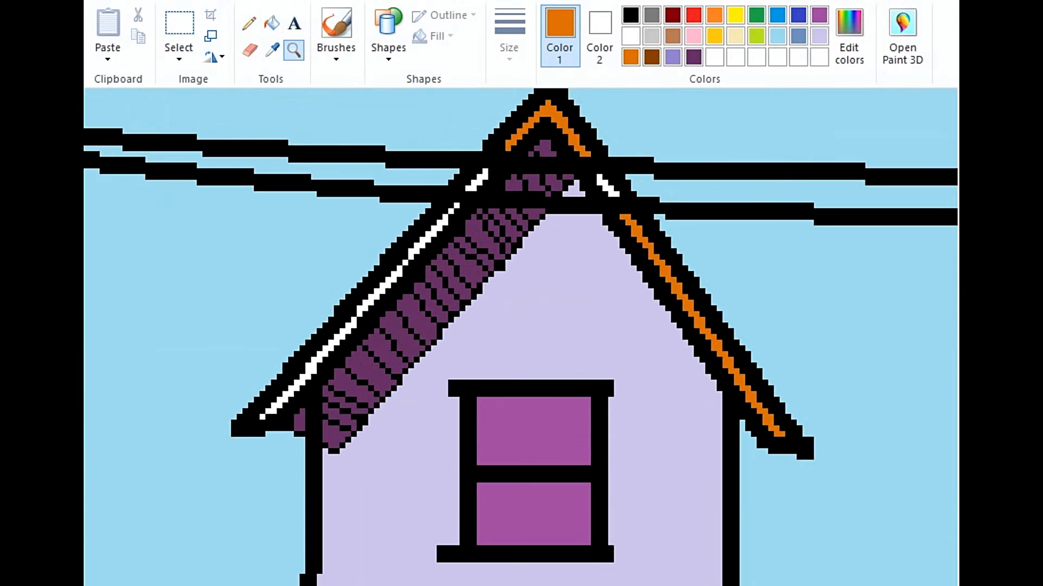
left_click(310, 367)
left_click(381, 288)
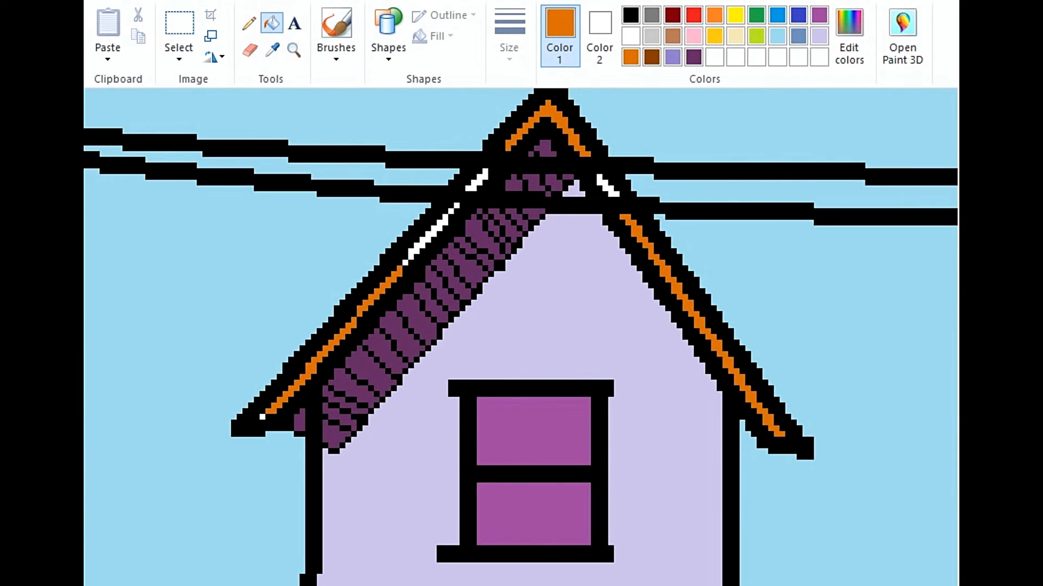
left_click(430, 236)
left_click(248, 24)
left_click_drag(468, 188, 485, 173)
Step: Fill the gaps between the round stones in the small annex's lower wall with rose pink
scroll(522, 337, "down", 5)
left_click(272, 50)
left_click(293, 50)
left_click(389, 370)
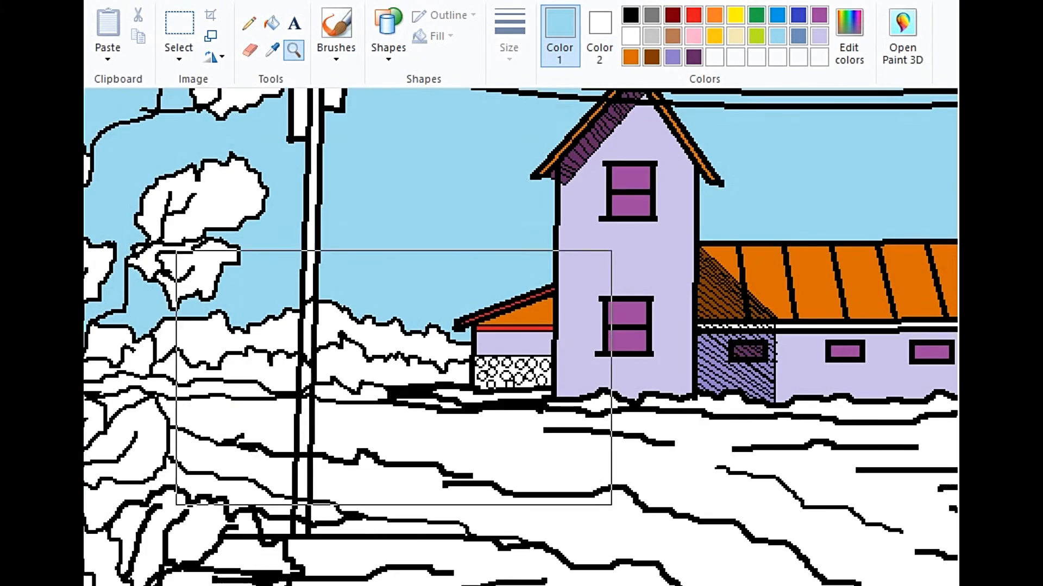
left_click(475, 350)
left_click(423, 287)
left_click(271, 22)
left_click(694, 36)
left_click(465, 315)
left_click(435, 285)
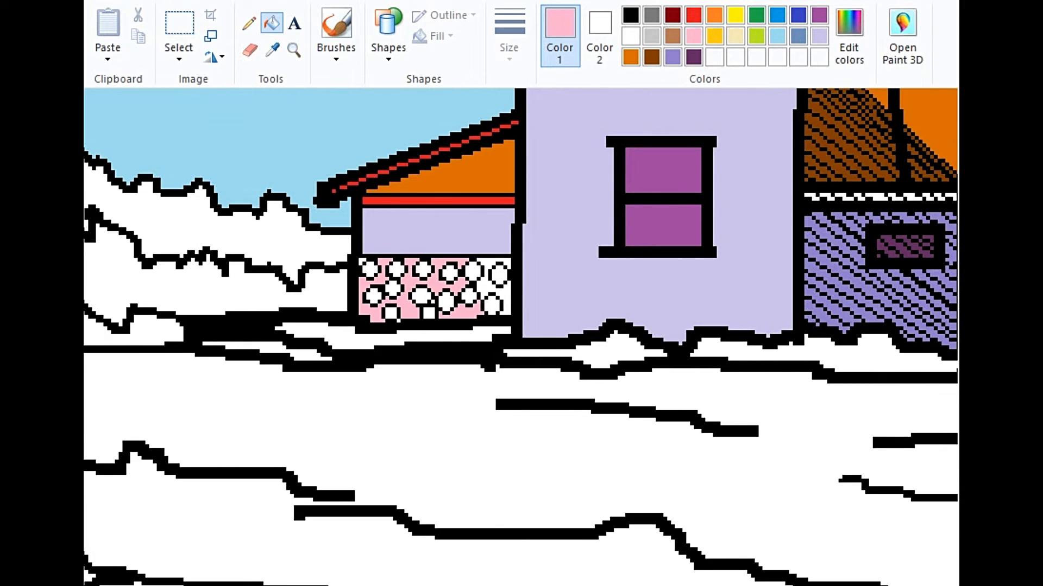
left_click(485, 289)
Step: Fill the round stones in the annex's lower wall with red
left_click(693, 14)
left_click(397, 268)
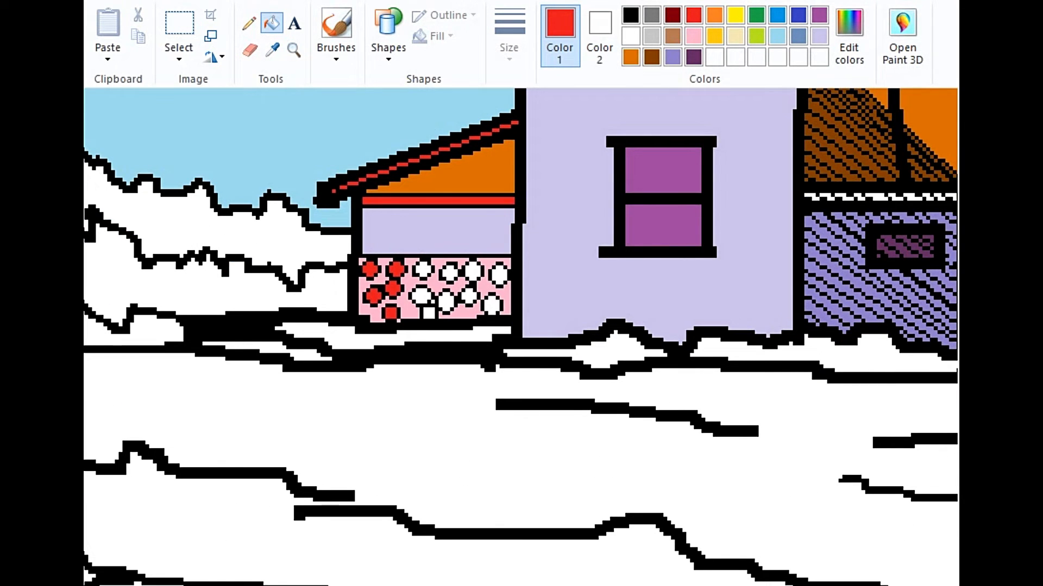
left_click(421, 297)
left_click(428, 312)
left_click(423, 270)
left_click(450, 274)
left_click(472, 271)
left_click(469, 295)
left_click(447, 301)
left_click(248, 22)
scroll(521, 337, "up", 1)
scroll(521, 337, "down", 4)
Step: Fill the two large utility poles with gray
left_click(272, 22)
left_click(652, 14)
left_click(283, 299)
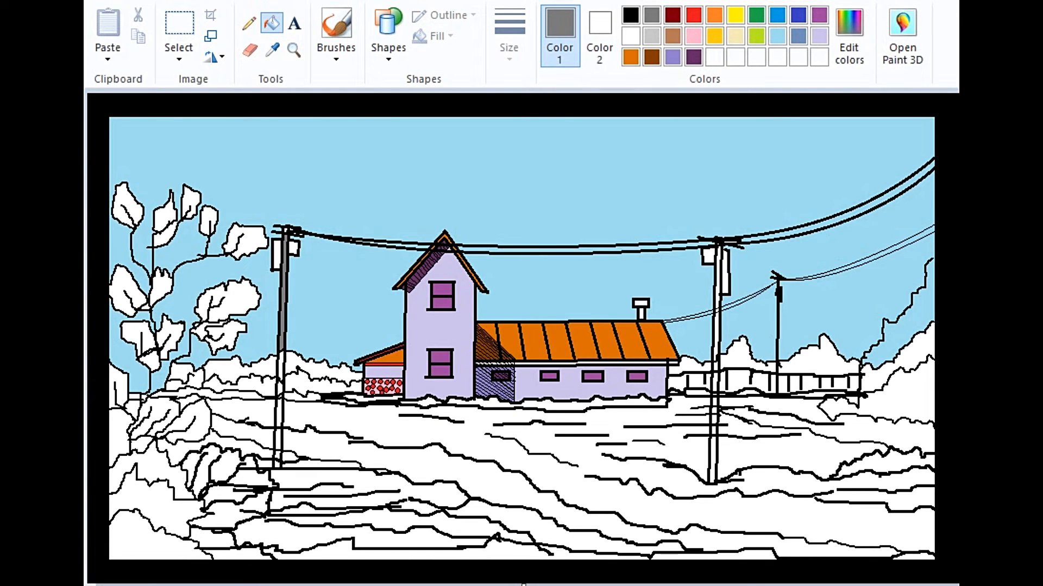
left_click(716, 339)
left_click(712, 460)
Step: Fill the transformer boxes on both large utility poles with dark red
left_click(672, 14)
left_click(276, 255)
left_click(294, 248)
left_click(726, 275)
left_click(708, 255)
Step: Fill the leaf clusters of the tall tree, down to its lowest foliage, with green
left_click(756, 15)
left_click(166, 220)
left_click(127, 205)
left_click(191, 202)
left_click(229, 301)
left_click(245, 241)
left_click(128, 292)
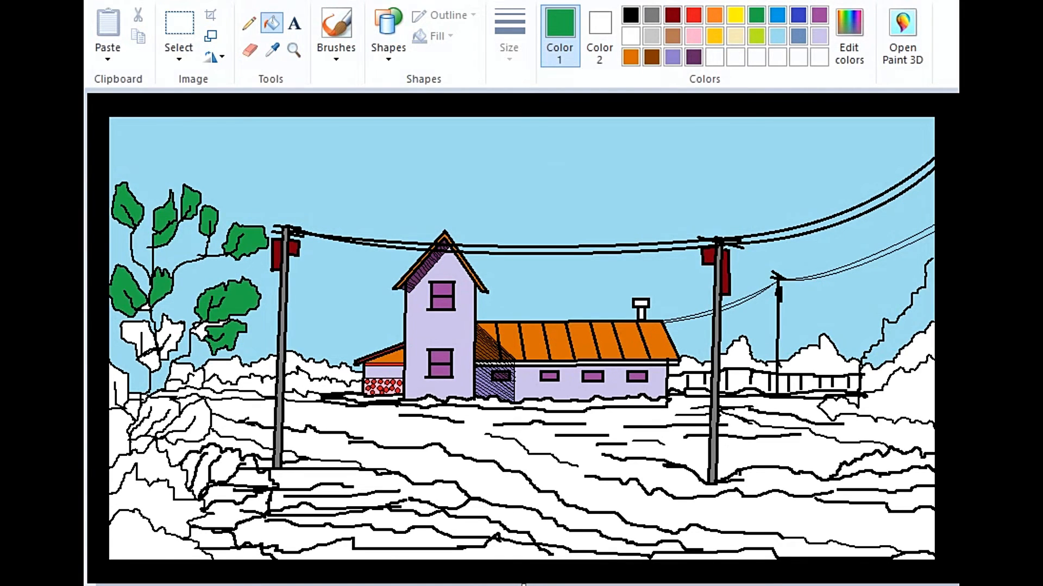
left_click(138, 339)
left_click(183, 422)
left_click(153, 419)
left_click(185, 376)
left_click(149, 360)
Step: Fill the chimney with red and blue-gray, and the trim under the long building's roof with gold
left_click(693, 15)
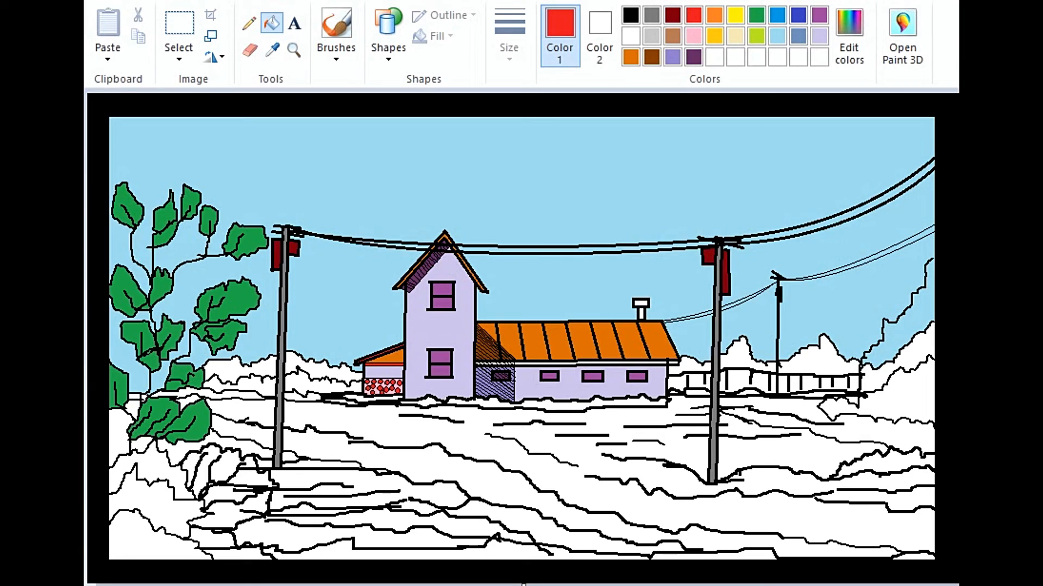
left_click(798, 36)
left_click(714, 36)
scroll(600, 432, "up", 3)
left_click(599, 156)
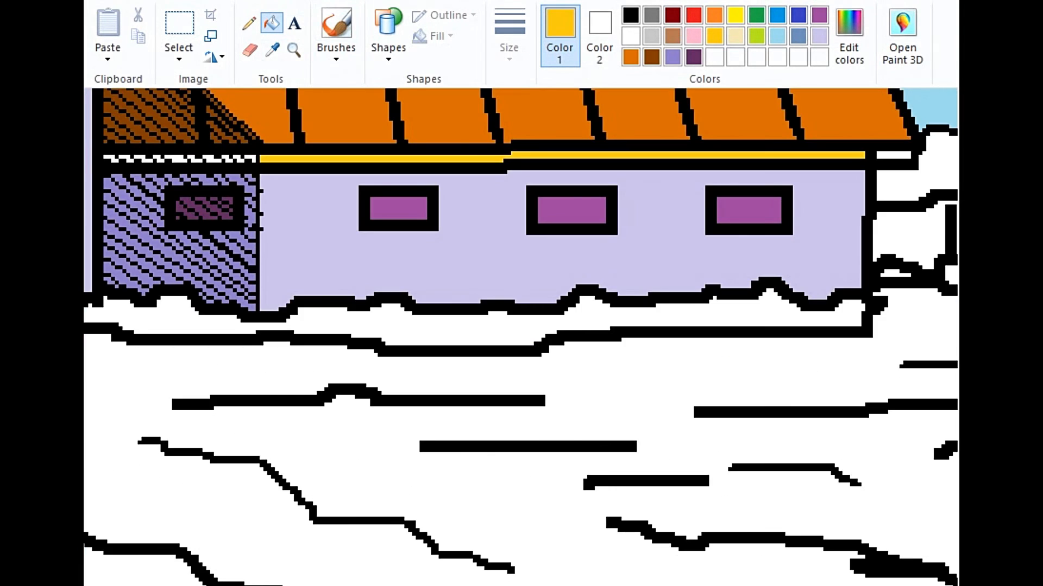
Step: Fill the gaps in the hatched shadow across the long building's roof trim with a darker gold, undoing any misplaced fill
left_click(346, 253)
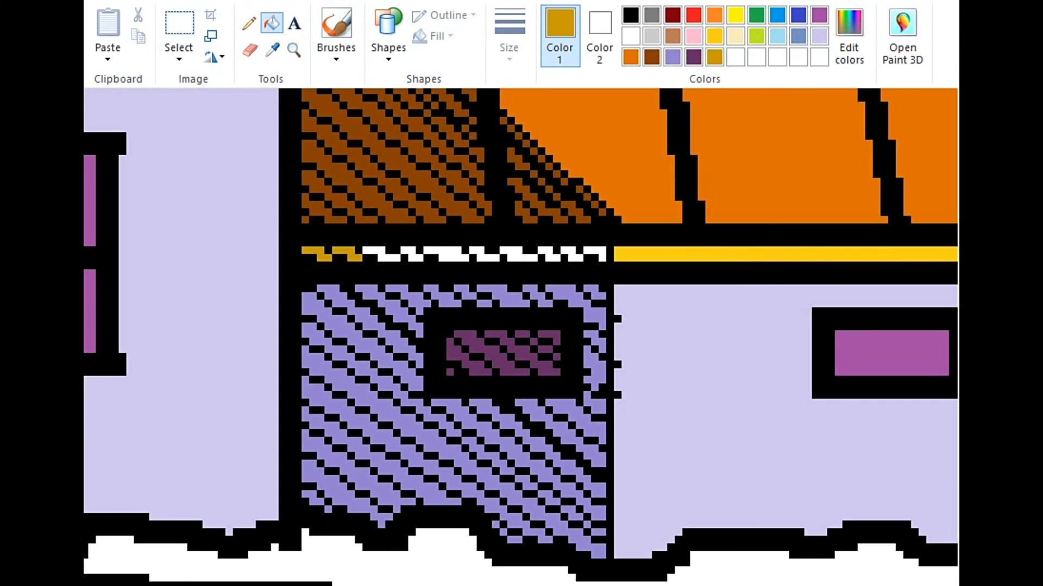
left_click(380, 253)
left_click(412, 253)
left_click(445, 253)
left_click(469, 266)
key("ctrl+z")
left_click(483, 253)
left_click(513, 253)
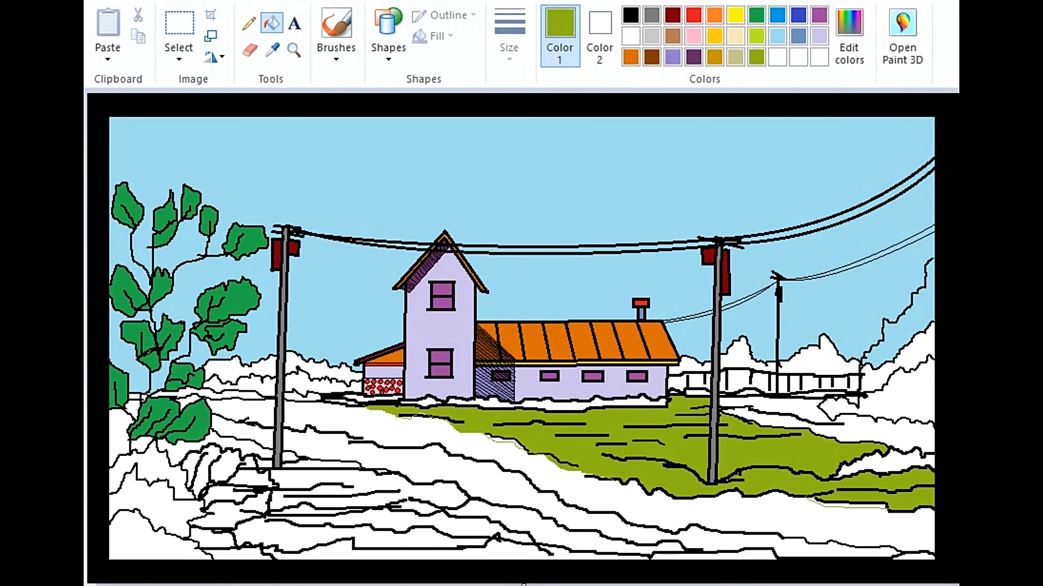
Step: Fill the field's remaining patches near the right edge with olive green and the hedge along the house's base with green
left_click(875, 431)
left_click(885, 462)
left_click(757, 15)
left_click(575, 405)
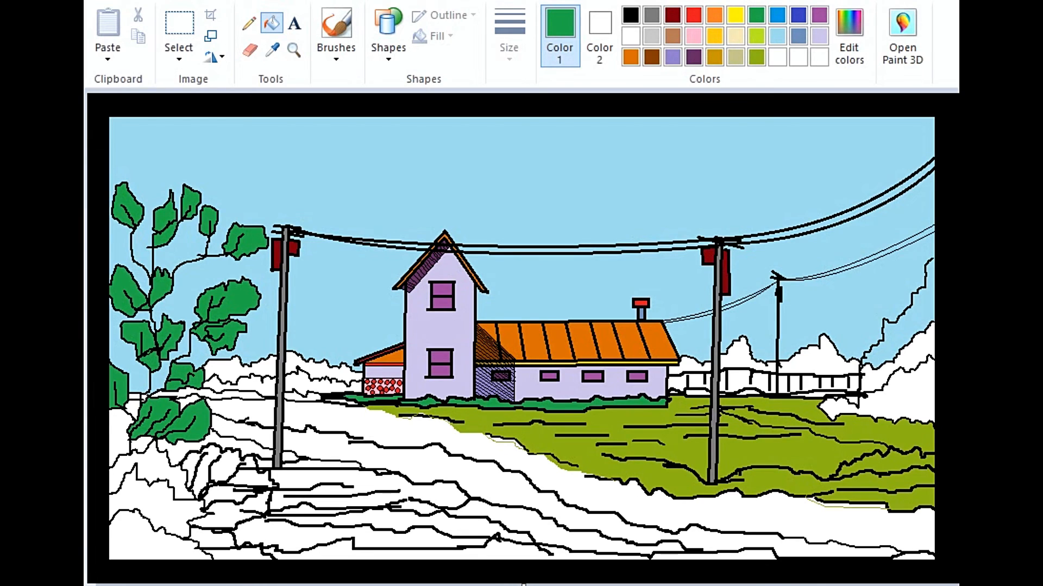
Step: Fill the distant tree line on both sides of the house and the patch below the tall tree with very dark green
left_click(821, 353)
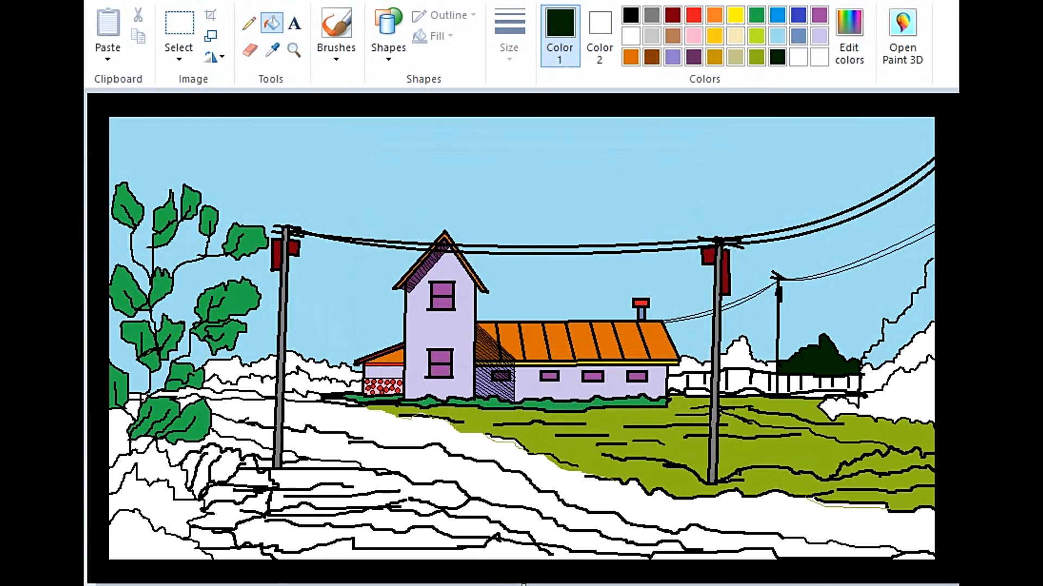
left_click(744, 350)
left_click(692, 365)
left_click(326, 365)
left_click(239, 366)
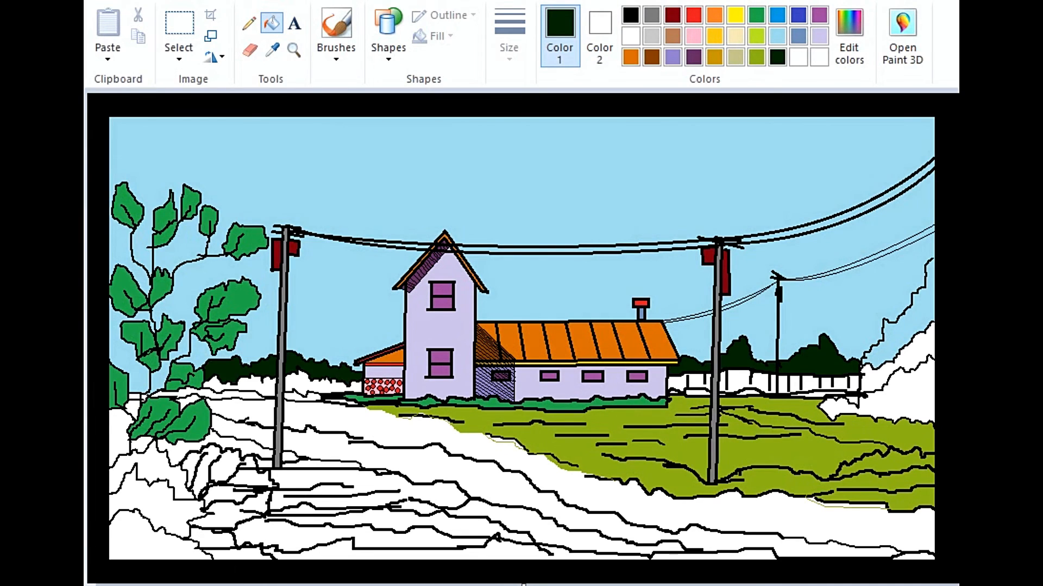
left_click(119, 437)
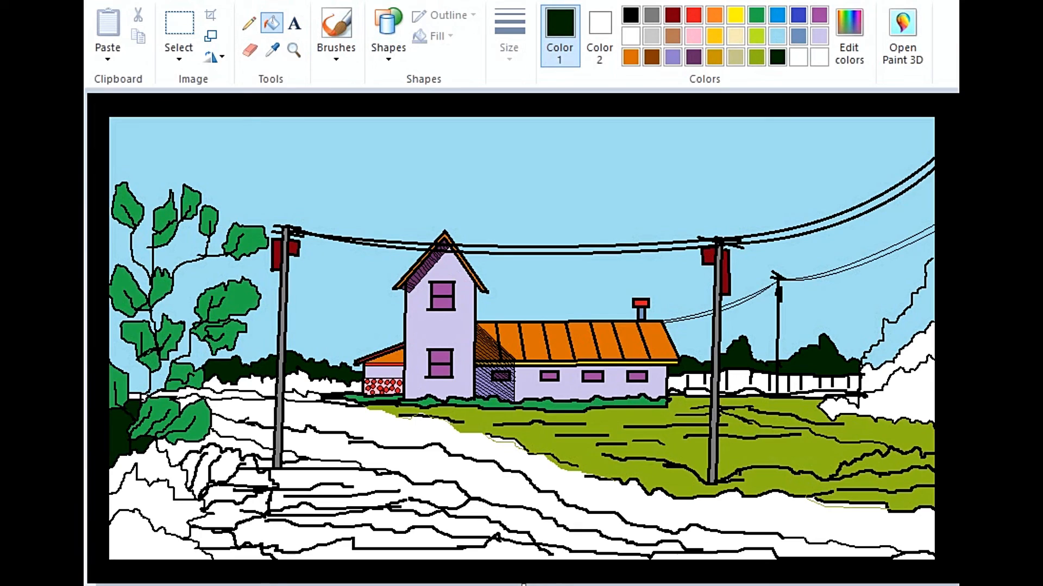
Step: Fill the three foreground shrubs in the lower-left corner of the picture with green, olive green and lime
left_click(756, 15)
left_click(149, 505)
left_click(757, 57)
left_click(149, 466)
left_click(757, 36)
left_click(146, 539)
Step: Fill all sections of the leafy foreground bush beside the near utility pole with purple
left_click(819, 15)
left_click(222, 466)
left_click(191, 468)
left_click(227, 496)
left_click(252, 479)
left_click(233, 515)
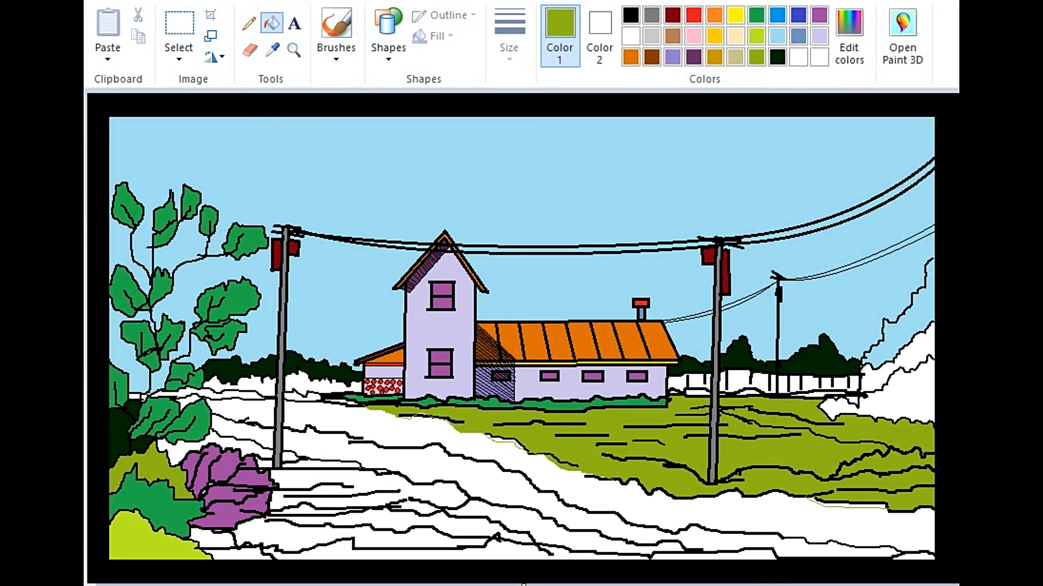
Step: Fill the contoured foreground field in front of the road with olive green, including the patches around the purple bush
left_click(756, 57)
left_click(434, 554)
left_click(391, 539)
left_click(374, 483)
left_click(516, 518)
left_click(711, 555)
left_click(180, 452)
left_click(326, 465)
left_click(312, 510)
left_click(917, 556)
Step: Mix a darker bluish-green custom color and fill the low foreground patches and the middle shrub with it
left_click(849, 36)
left_click(215, 539)
left_click(239, 554)
left_click(155, 505)
Step: Fill the tall trees at the picture's right edge with very dark green and the layer below with the middle shrub's green
left_click(777, 57)
left_click(910, 329)
left_click(272, 50)
left_click(157, 505)
left_click(885, 372)
Step: Fill the low bushes along the base of the fence with green
left_click(756, 15)
left_click(294, 50)
left_click(684, 376)
left_click(272, 23)
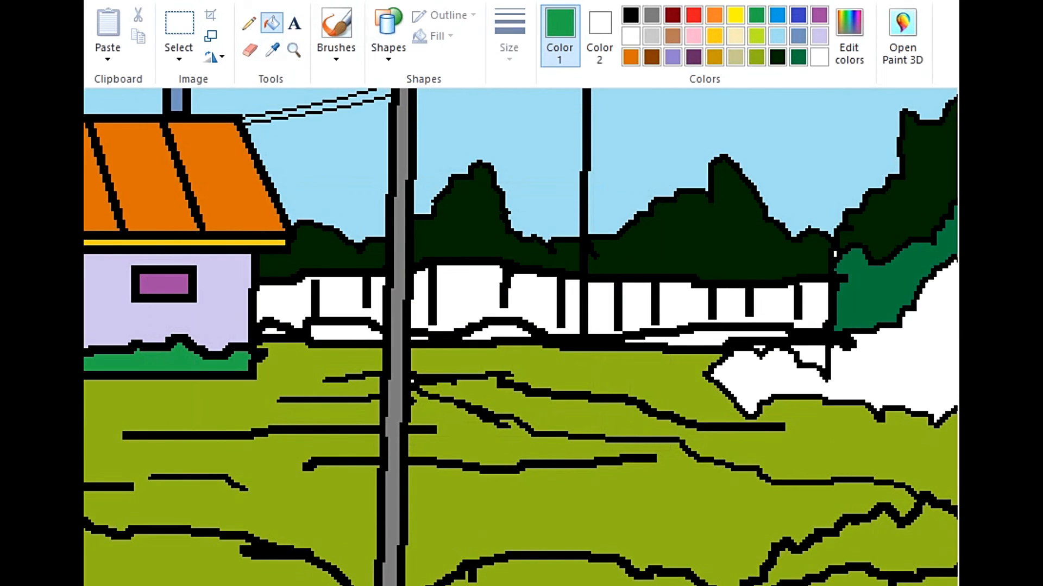
left_click(346, 332)
left_click(274, 332)
left_click(495, 333)
left_click(706, 339)
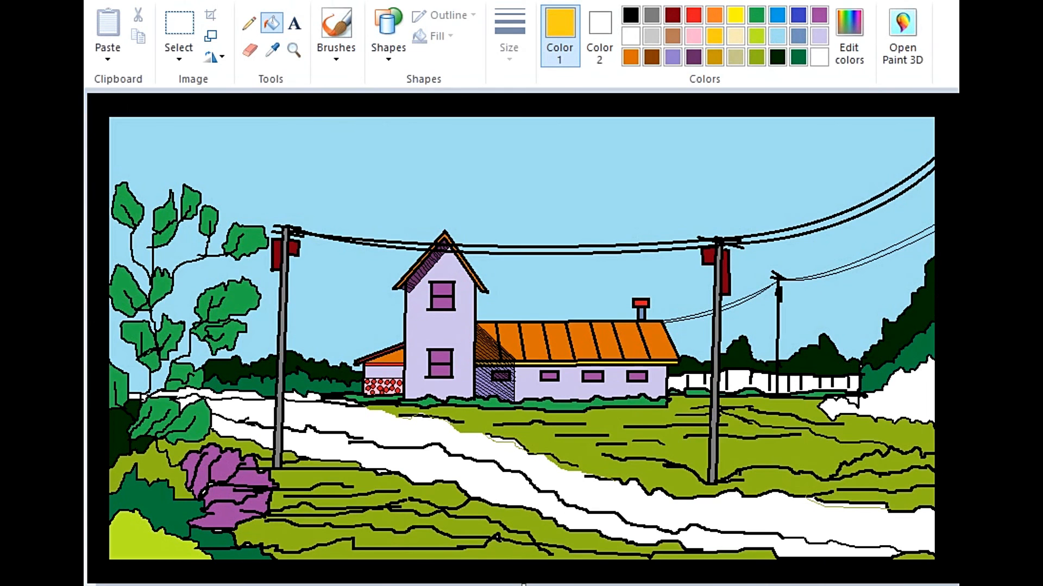
Step: Fill the fence panels behind the field with gold
left_click(746, 383)
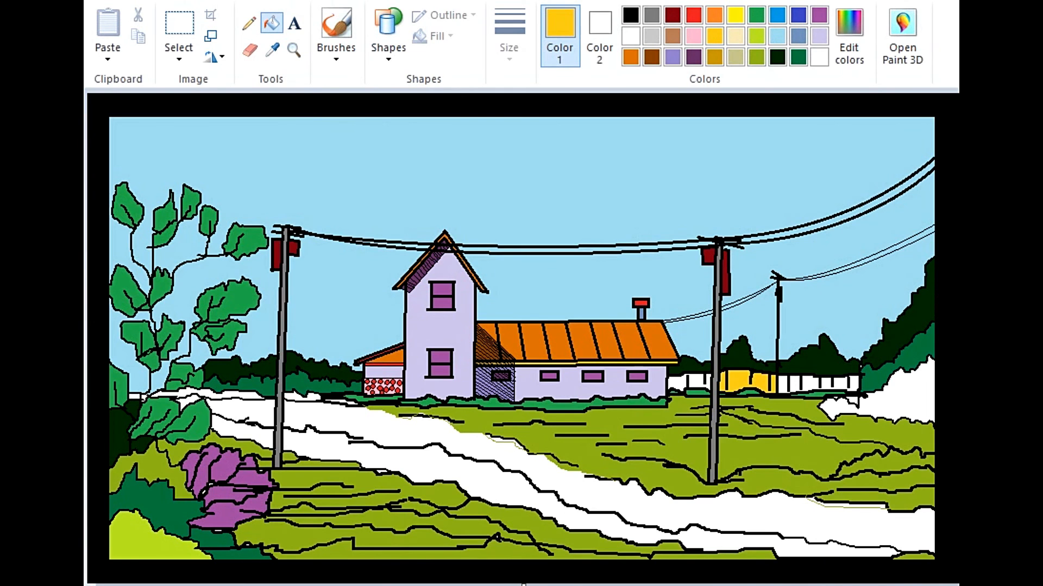
left_click(816, 383)
left_click(783, 384)
left_click(696, 383)
Step: Fill the large bush beside the fence and the strip along the road's far edge with dark green
left_click(891, 398)
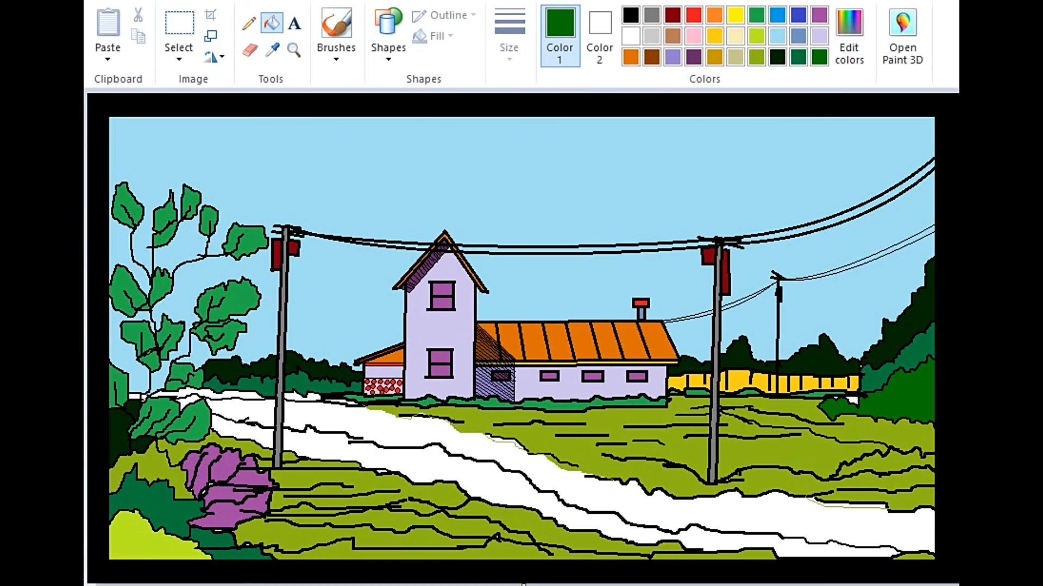
left_click(228, 395)
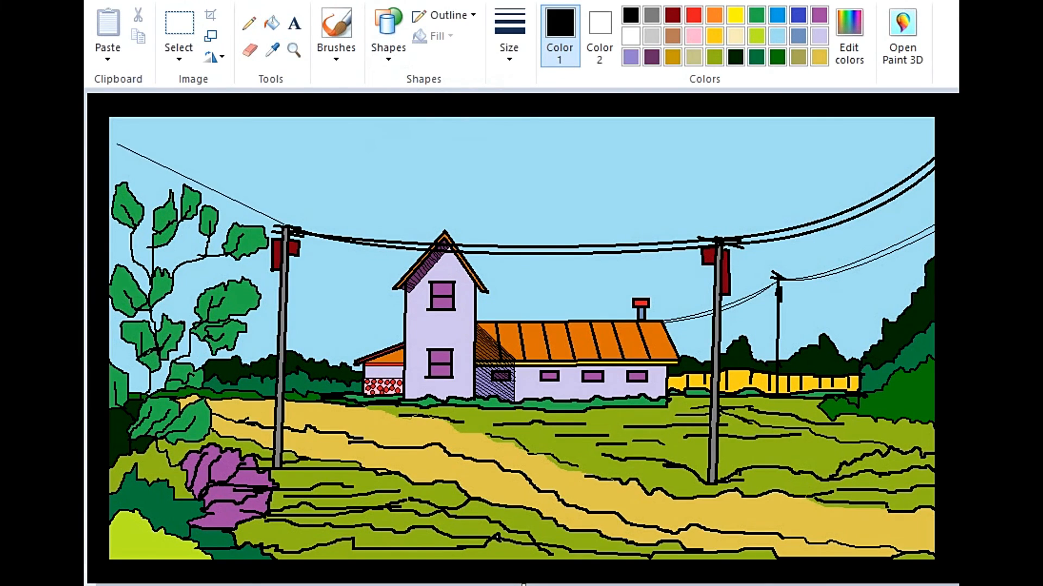
Step: Draw two thick, sagging black wires from the near pole's top to the upper-left corner of the picture
left_click(509, 35)
left_click(552, 164)
left_click(348, 179)
left_click_drag(283, 224, 106, 119)
left_click_drag(212, 183, 207, 191)
left_click_drag(155, 151, 147, 158)
Step: Draw a thin black diagonal with the Curve tool from the house's corner across the fence to the pole as a shadow edge
left_click(294, 50)
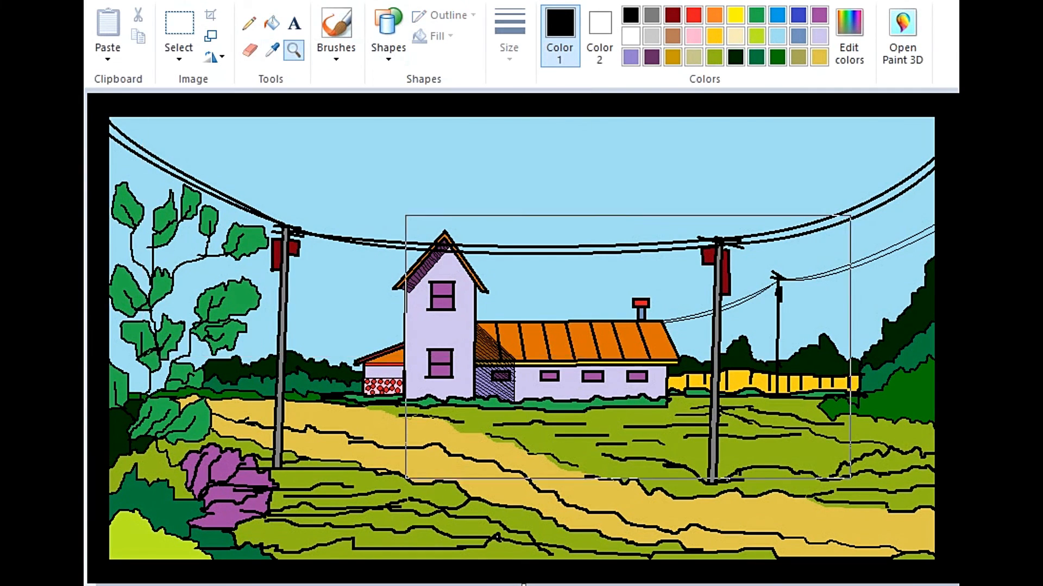
left_click(643, 375)
left_click(643, 375)
left_click(643, 375)
scroll(520, 337, "left", 4)
scroll(520, 336, "up", 2)
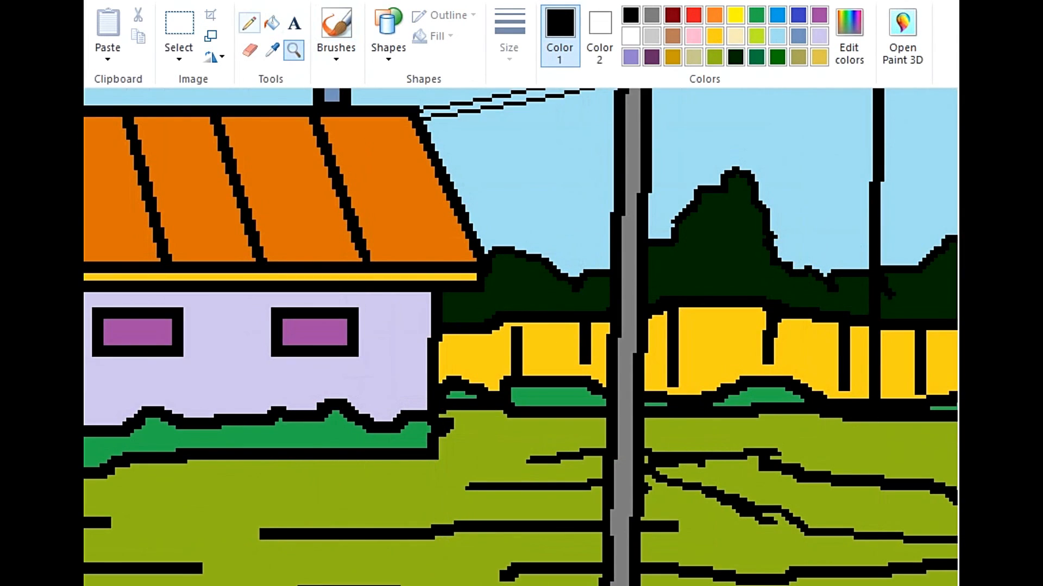
left_click(249, 23)
left_click(388, 37)
left_click(399, 80)
left_click(508, 36)
left_click(552, 88)
left_click_drag(450, 291, 609, 399)
Step: Close the shadow outline with a horizontal line on the grass and a short diagonal beyond the utility pole
left_click_drag(476, 454, 606, 454)
key("Down")
left_click_drag(644, 421, 686, 452)
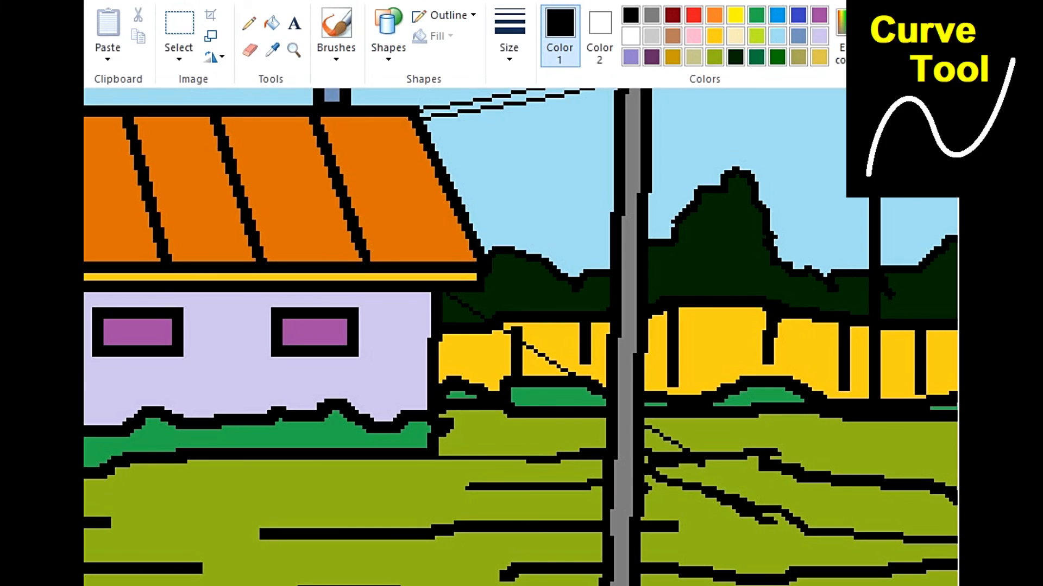
left_click_drag(640, 414, 700, 452)
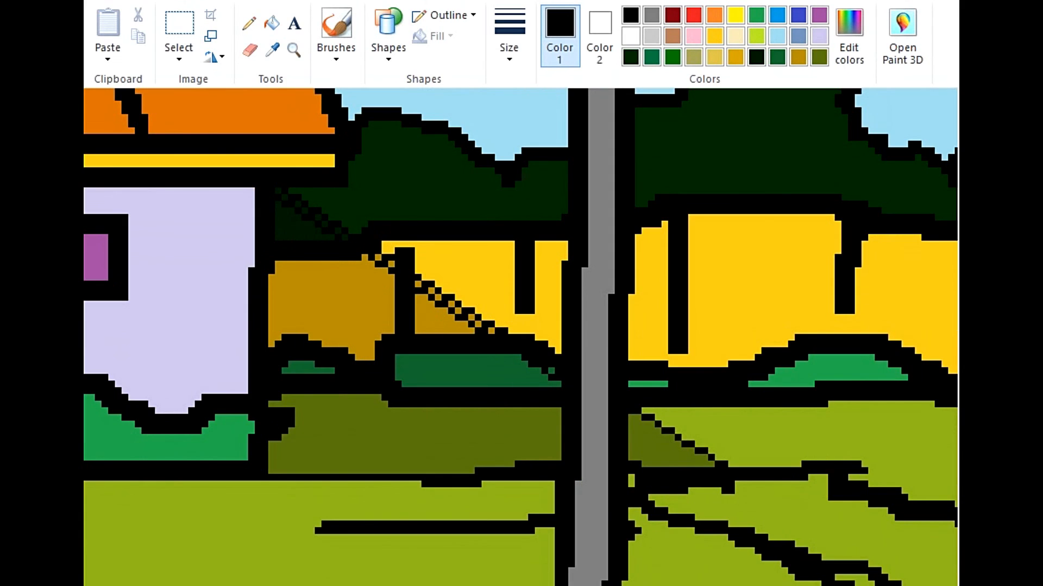
Step: Hatch the cast shadow on the fence and grass beside the house with thin parallel black diagonals, continuing just beyond the utility pole
left_click_drag(564, 380, 565, 384)
left_click_drag(268, 214, 561, 394)
mouse_move(268, 236)
left_mouse_down()
mouse_move(531, 402)
mouse_move(561, 407)
left_mouse_up()
mouse_move(268, 249)
left_mouse_down()
mouse_move(561, 432)
mouse_move(561, 423)
left_mouse_up()
left_click_drag(267, 271, 561, 438)
left_click_drag(268, 290, 561, 457)
left_click_drag(268, 309, 548, 461)
left_click_drag(268, 328, 513, 467)
left_click_drag(268, 350, 481, 474)
left_click_drag(268, 385, 421, 474)
left_click_drag(268, 406, 382, 474)
left_click_drag(267, 427, 347, 474)
left_click_drag(267, 447, 294, 474)
left_click_drag(628, 423, 701, 468)
Step: Fill the low bush at the field's right edge, below the large hillside shrubs, with dark green
scroll(521, 337, "down", 7)
left_click(272, 23)
left_click(651, 58)
left_click(890, 465)
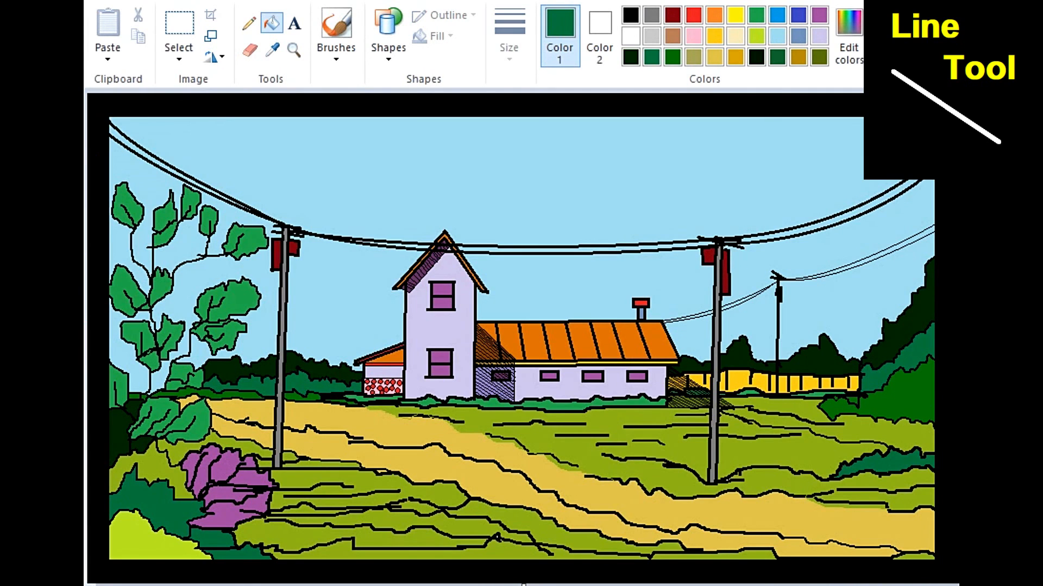